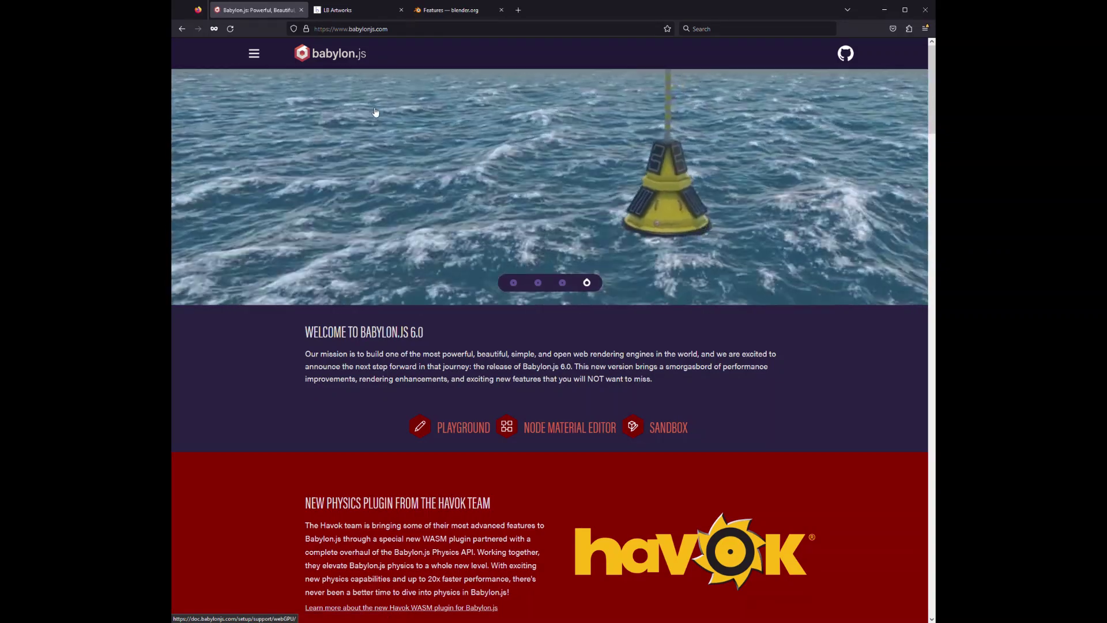
Walk through the LB Artworks gallery into the painting room, then switch to the blender.org Features tab.
click(348, 11)
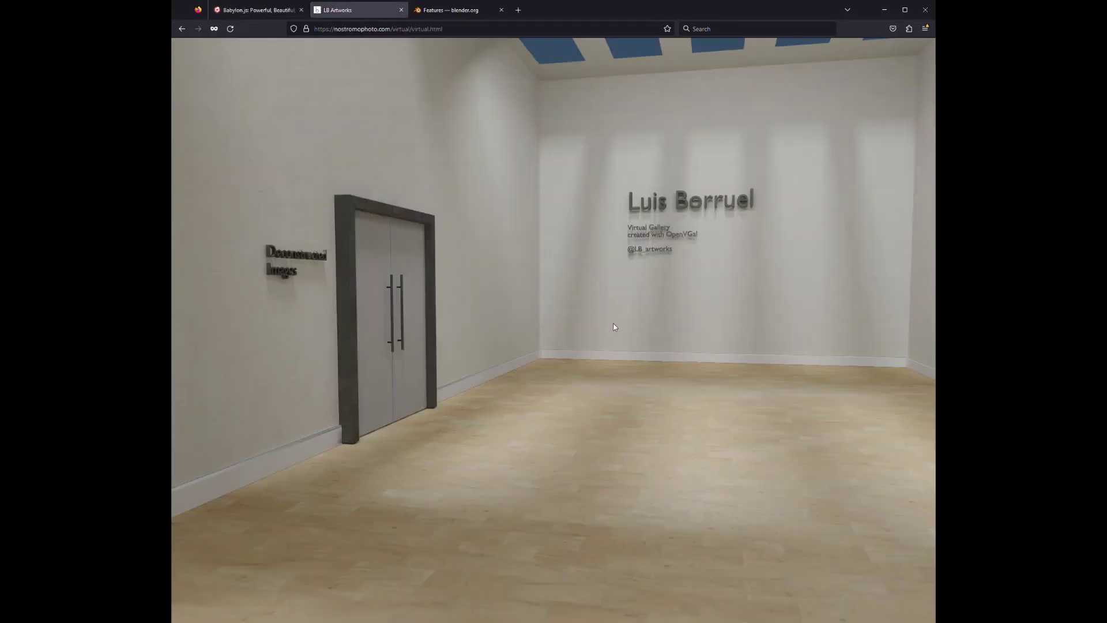
click(625, 333)
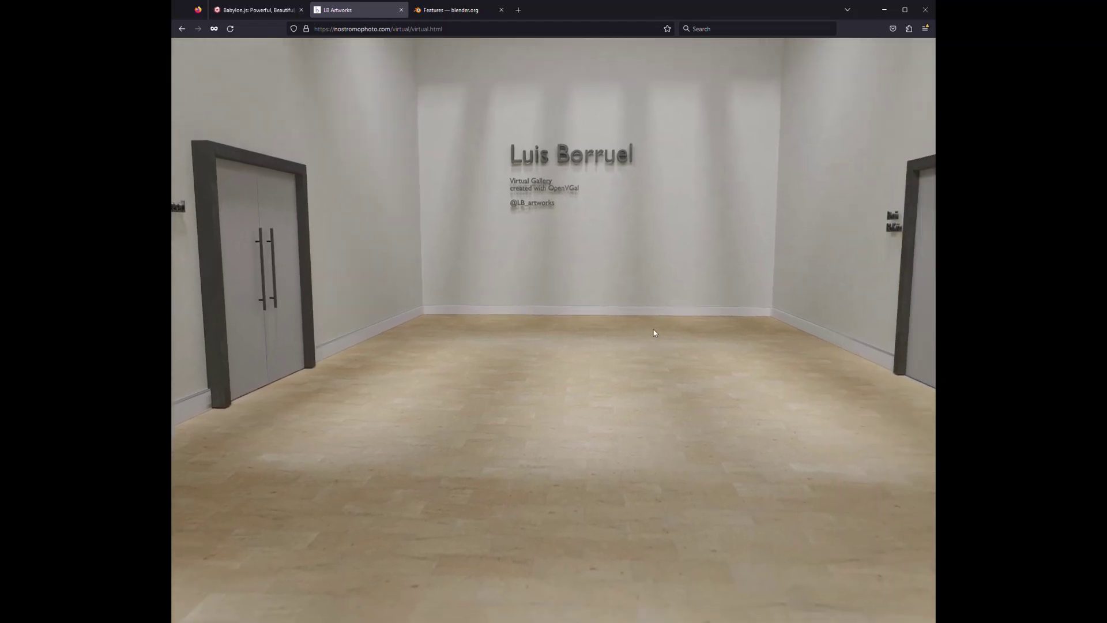
scroll(654, 331, down, 5)
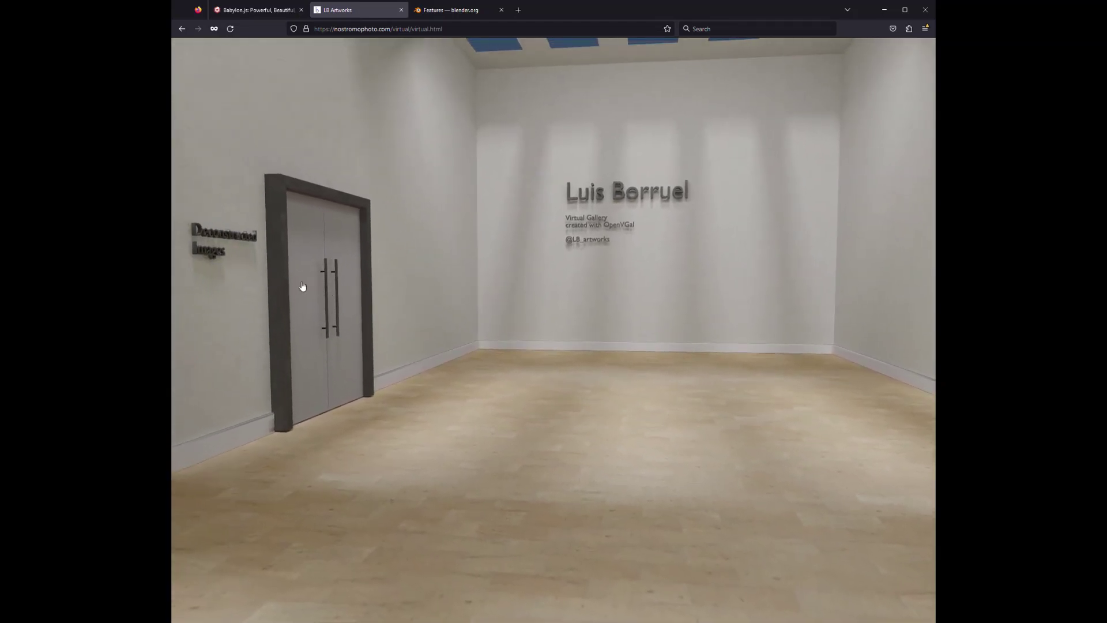
click(362, 352)
click(340, 385)
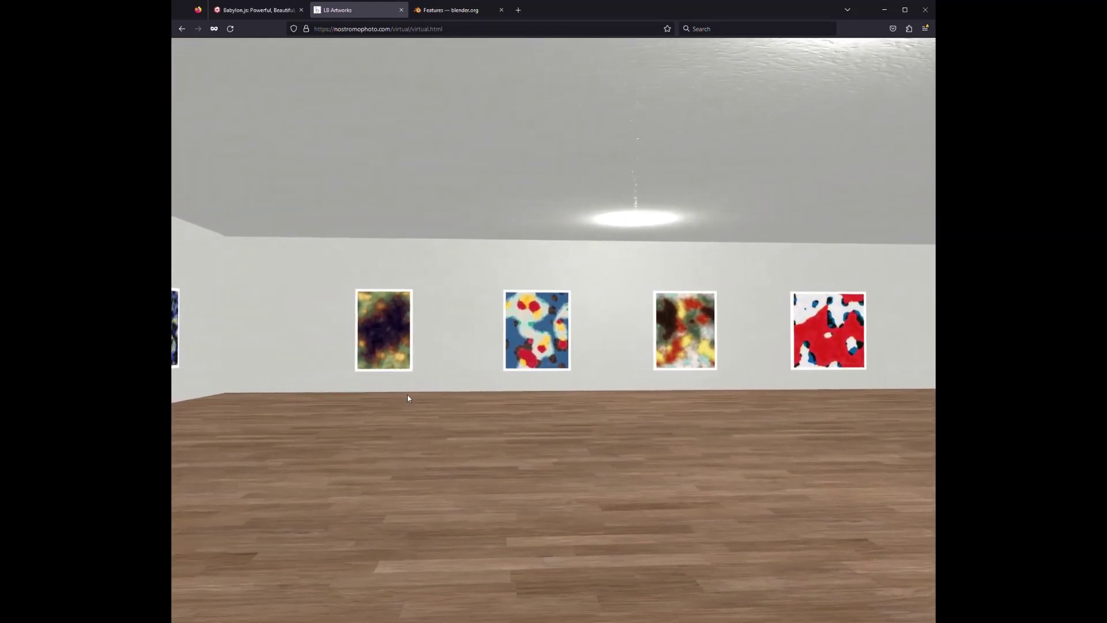
click(485, 424)
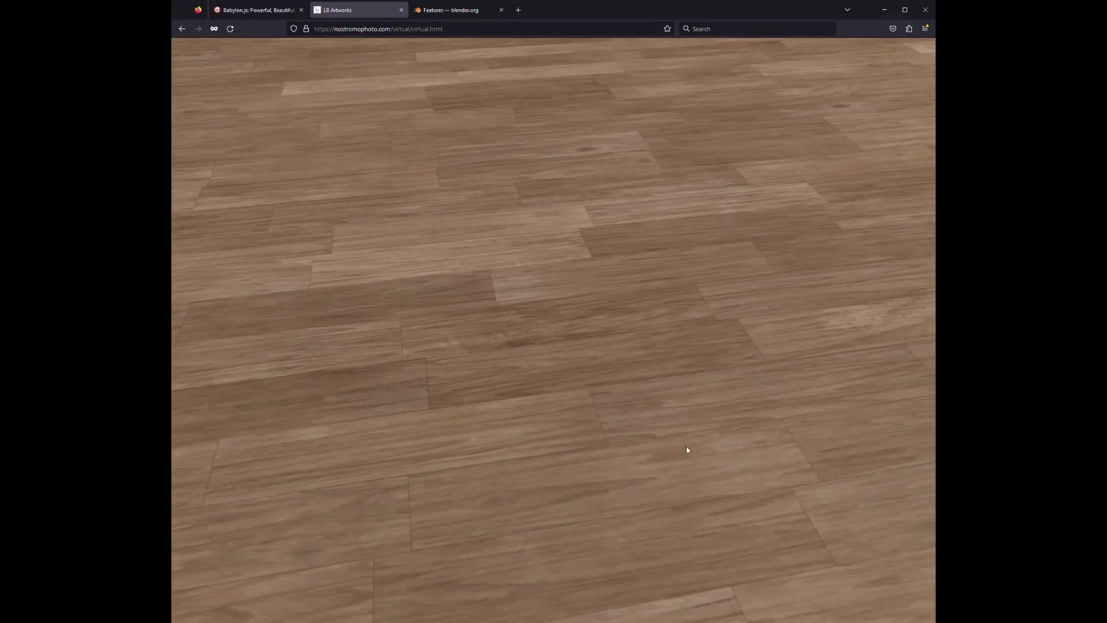
mouse_move(687, 450)
mouse_down()
mouse_move(578, 486)
mouse_move(600, 378)
mouse_up()
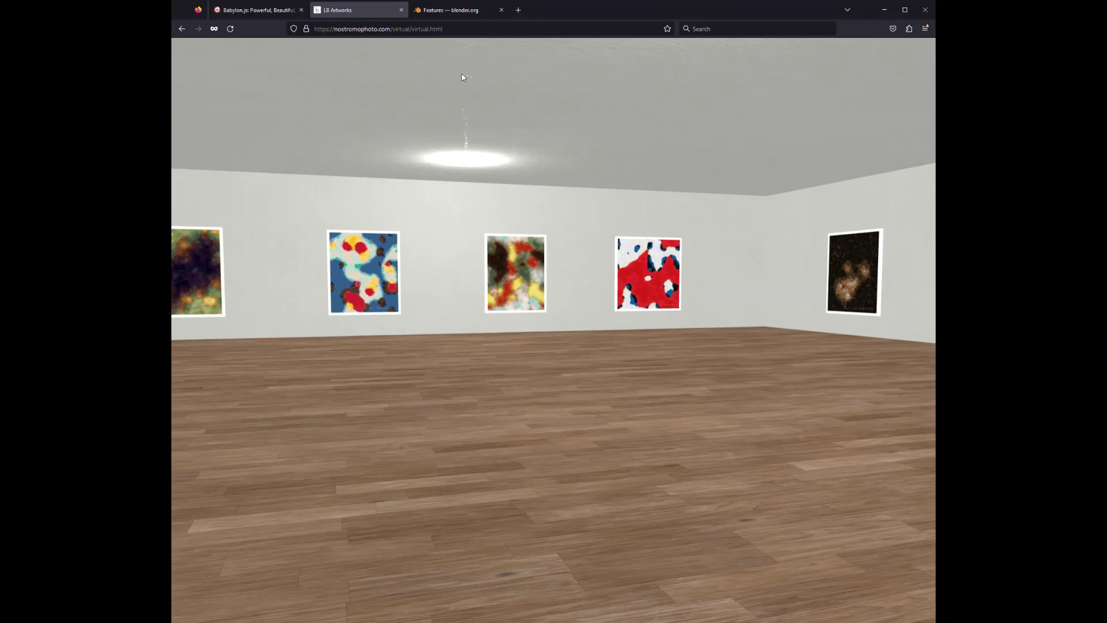
click(449, 13)
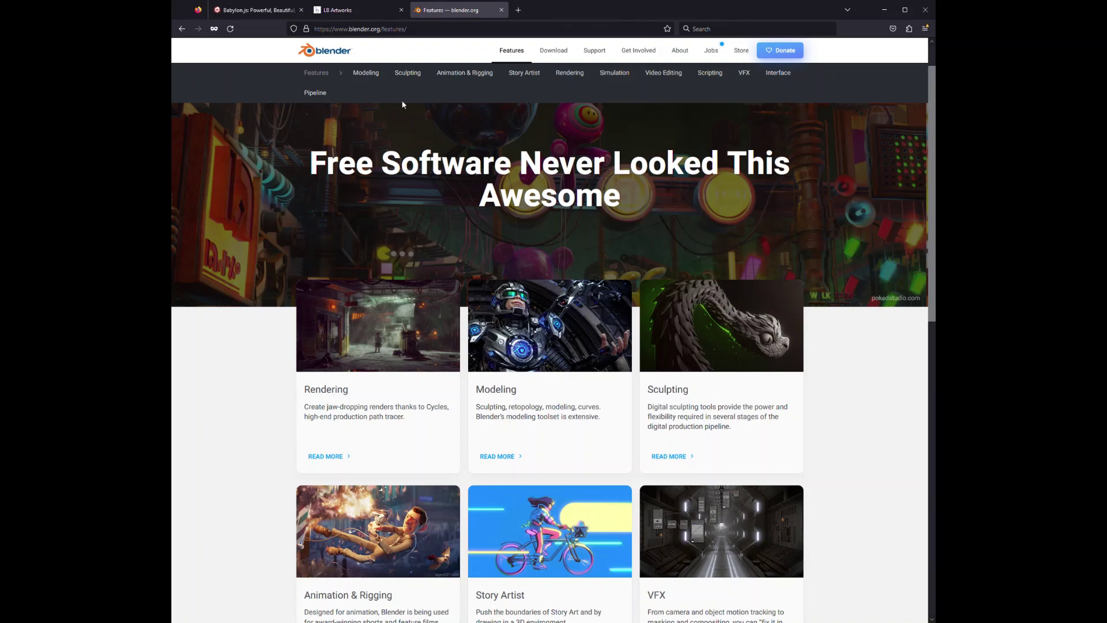
Walk back through the entrance hall into the painting room and face the three-painting corner.
click(383, 6)
click(209, 395)
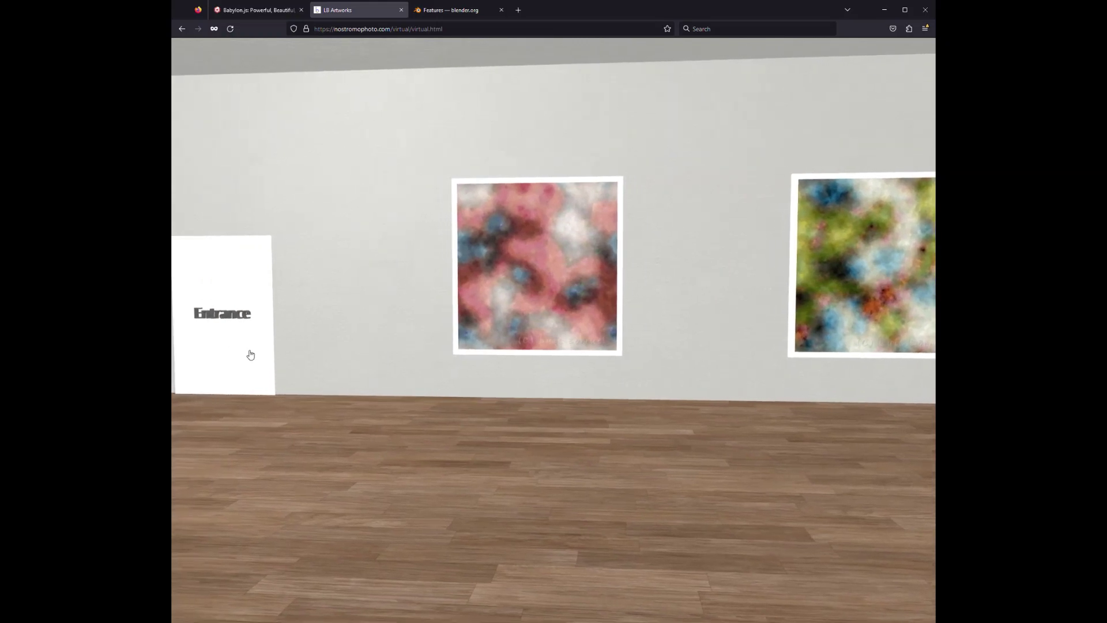
click(247, 353)
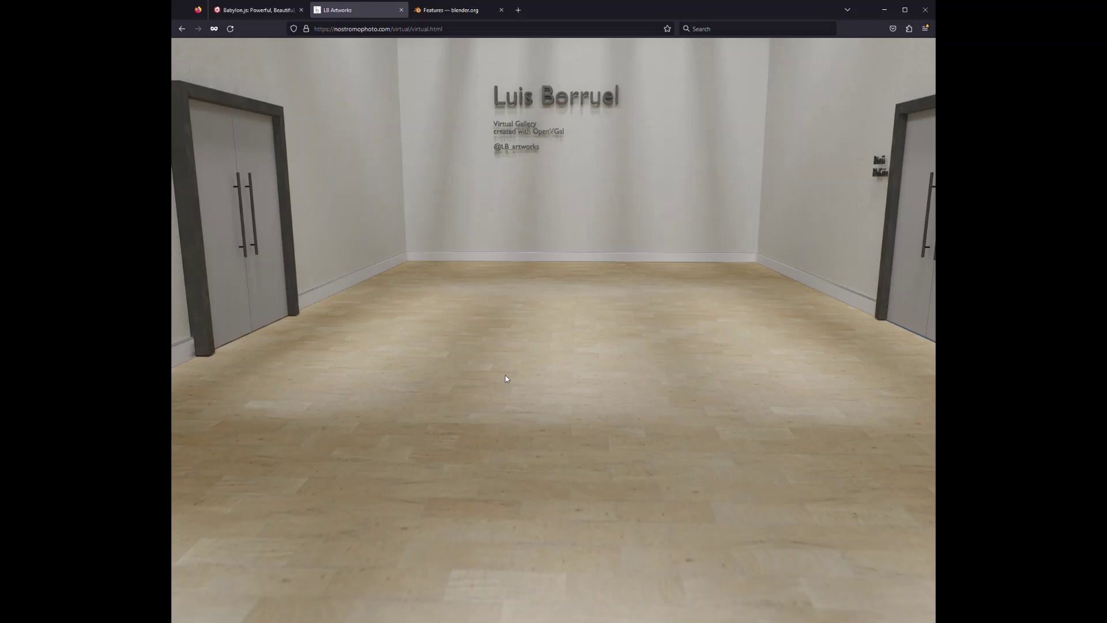
drag(557, 334, 606, 330)
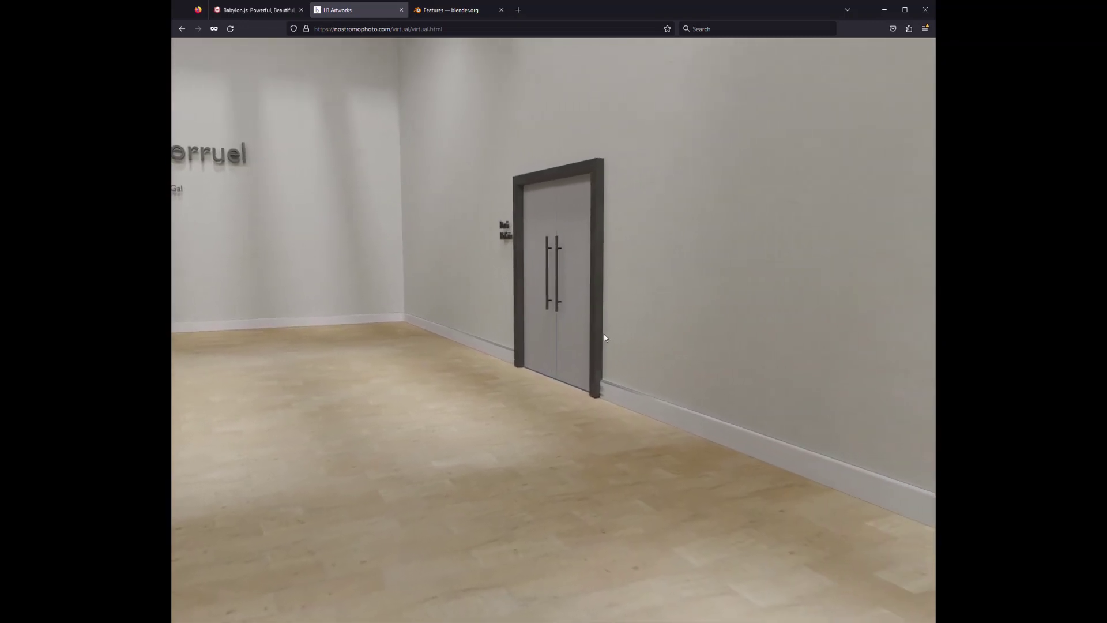
drag(365, 371, 247, 365)
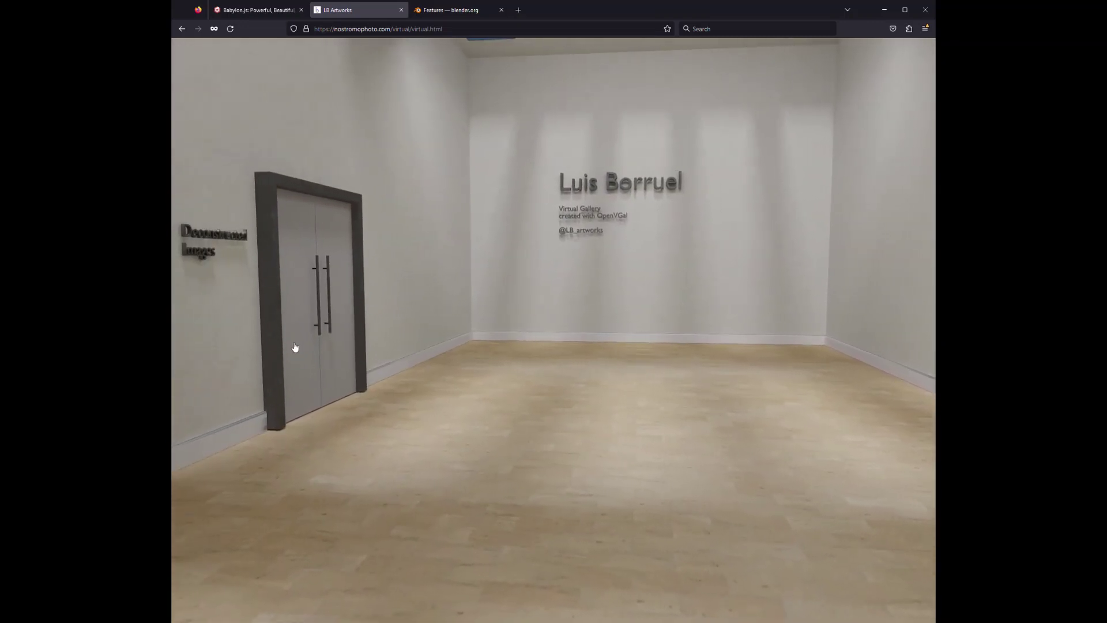
click(295, 348)
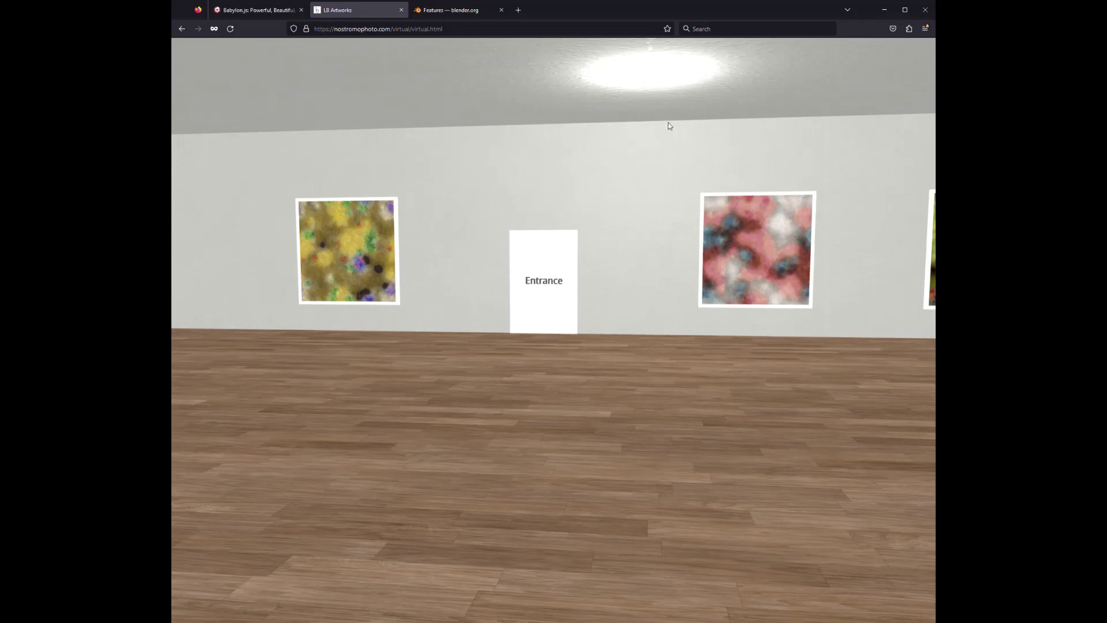
drag(663, 143, 503, 157)
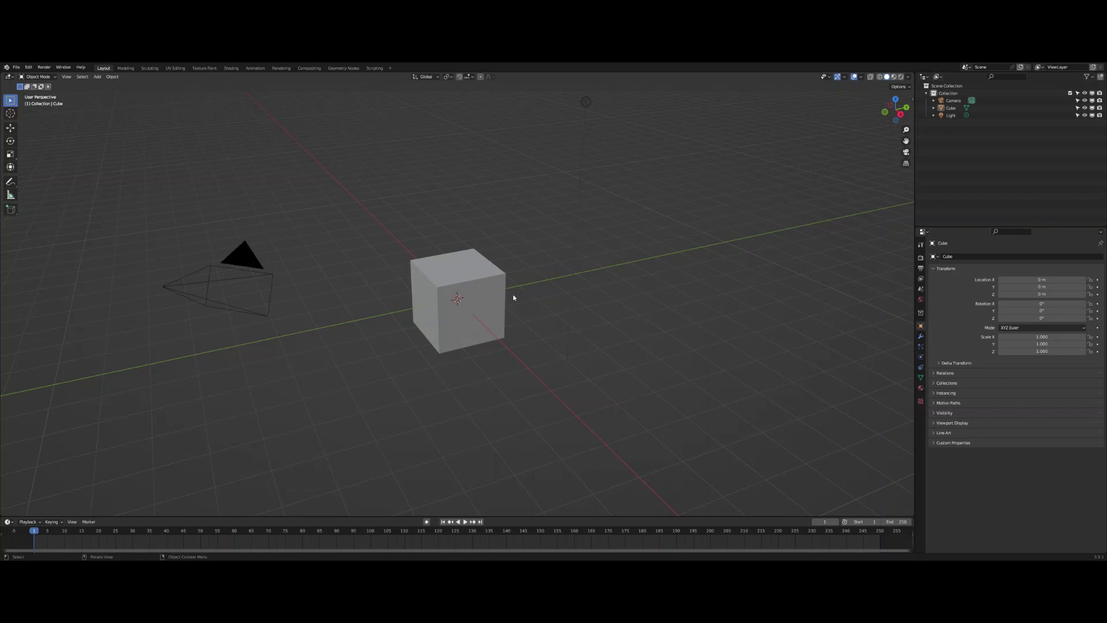
Raise the cube along Z and set the move distance to exactly 1 m.
click(466, 285)
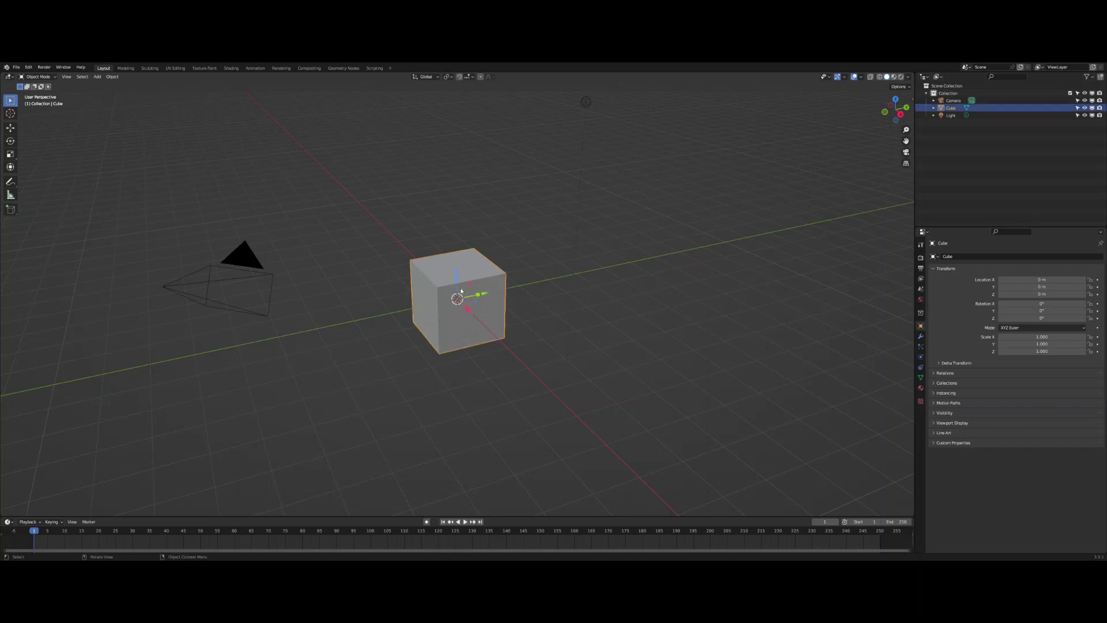
drag(458, 267, 451, 254)
click(63, 509)
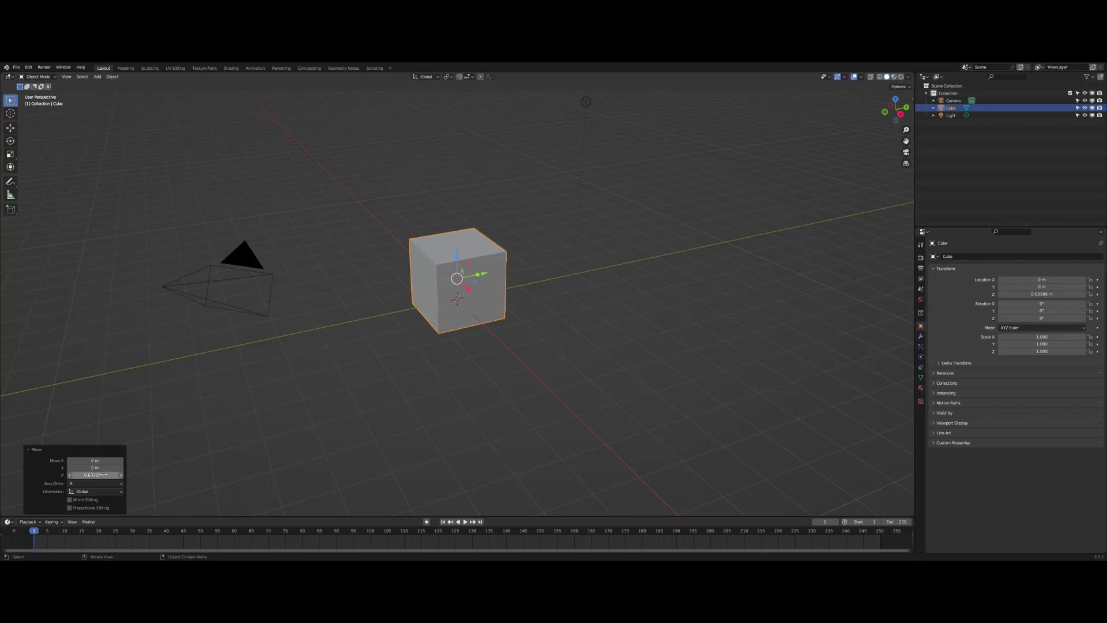
click(96, 474)
text(1)
key(Return)
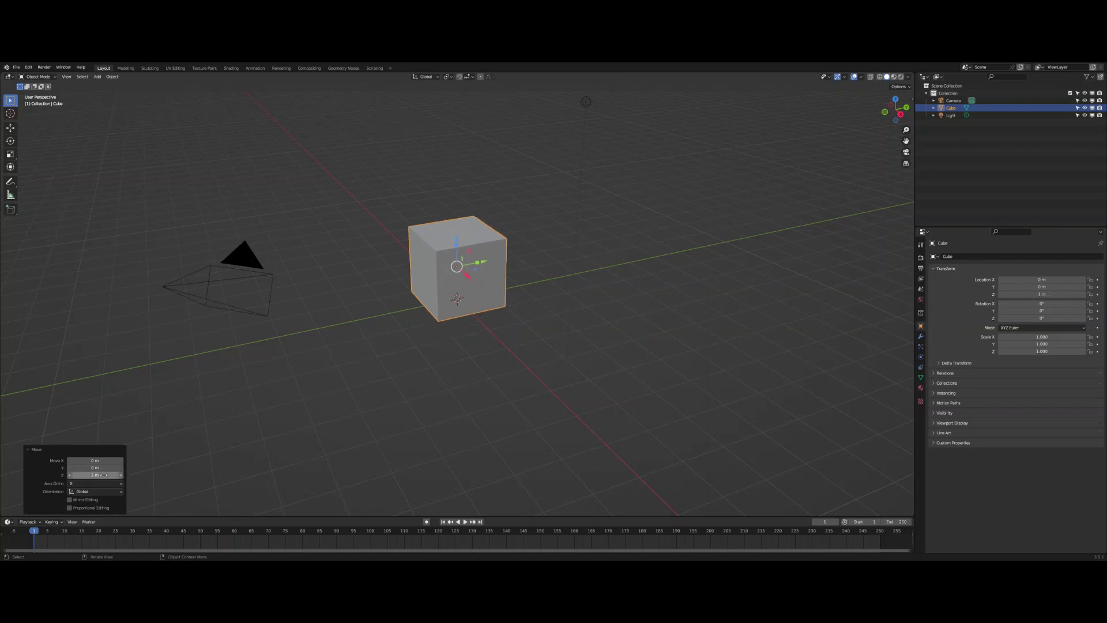
Deselect the cube and bring up the Add menu for a new mesh.
click(337, 279)
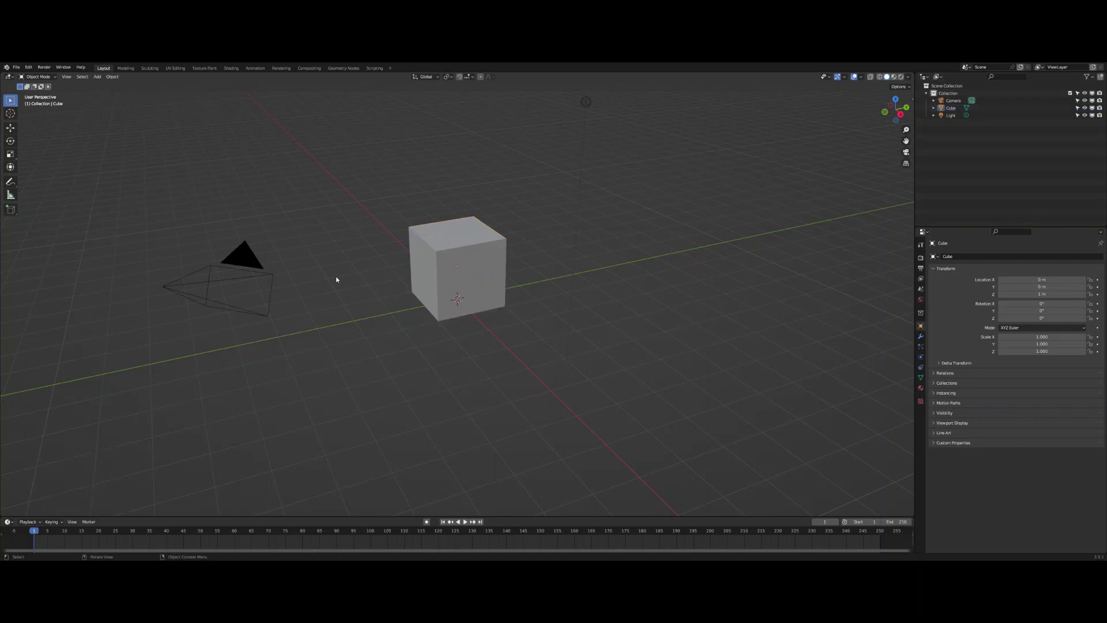
key(F3)
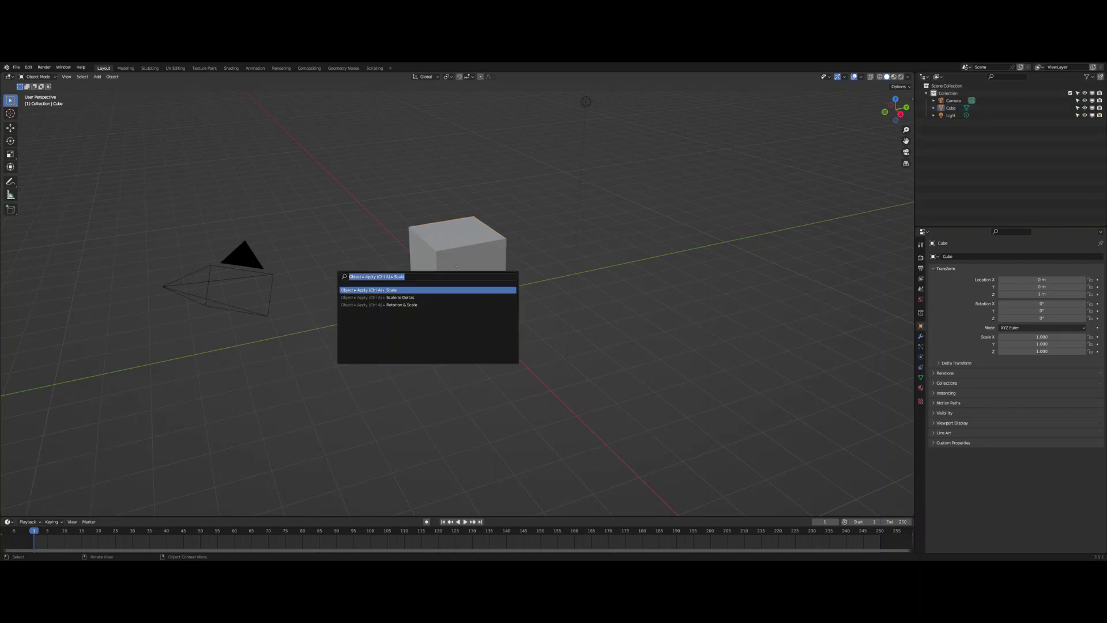
key(Escape)
right_click(336, 280)
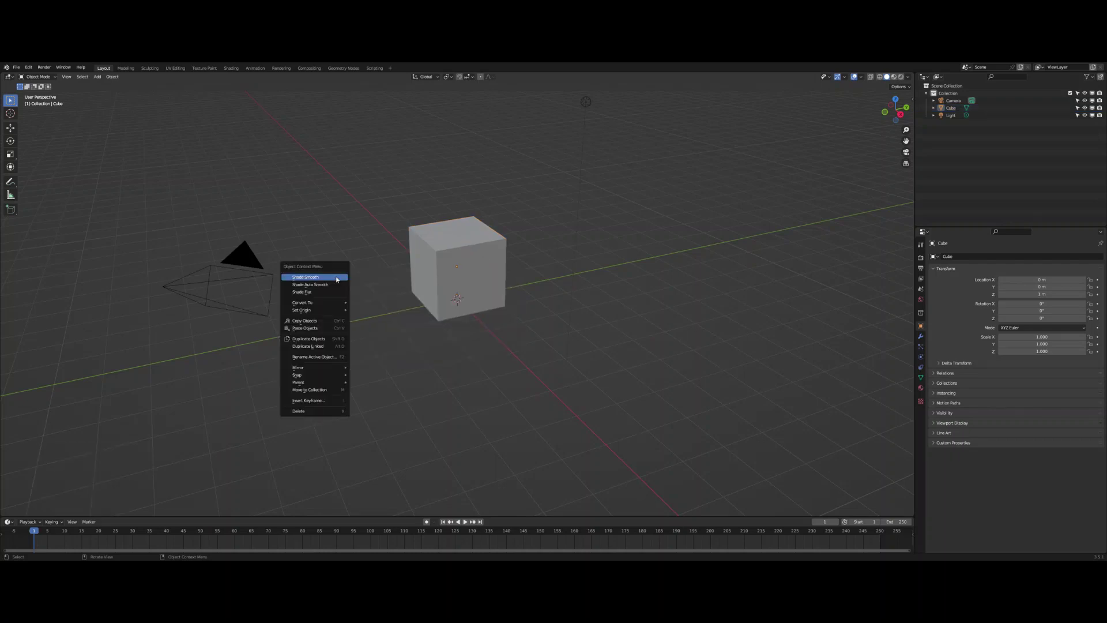
key(Escape)
key(shift+a)
Add a plane at the origin and scale it up 7.481 times into a floor.
mouse_move(369, 226)
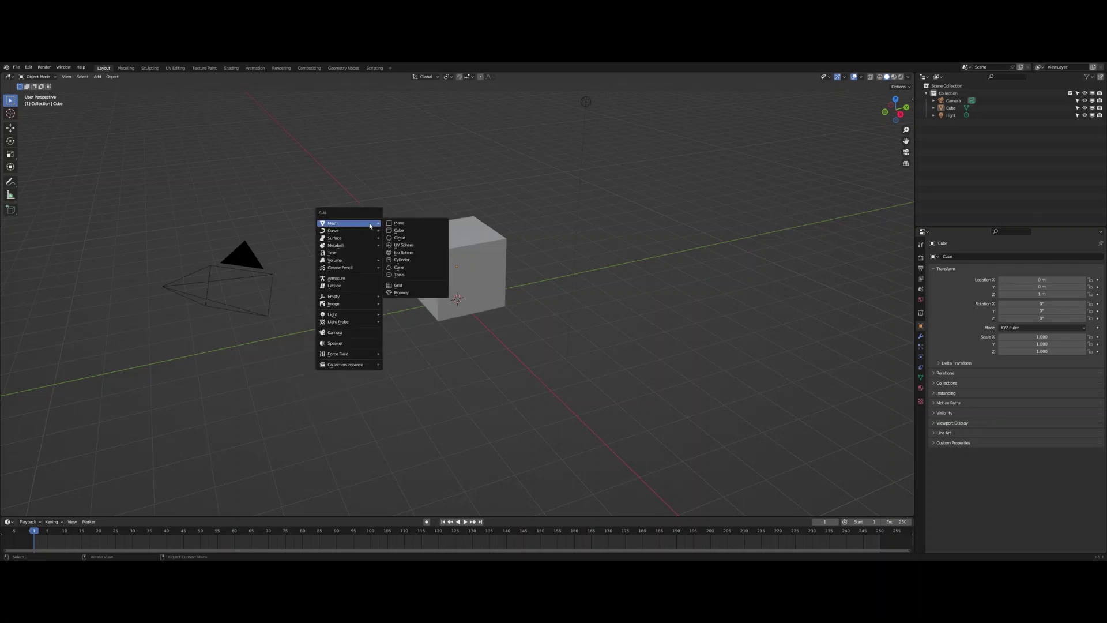
click(397, 223)
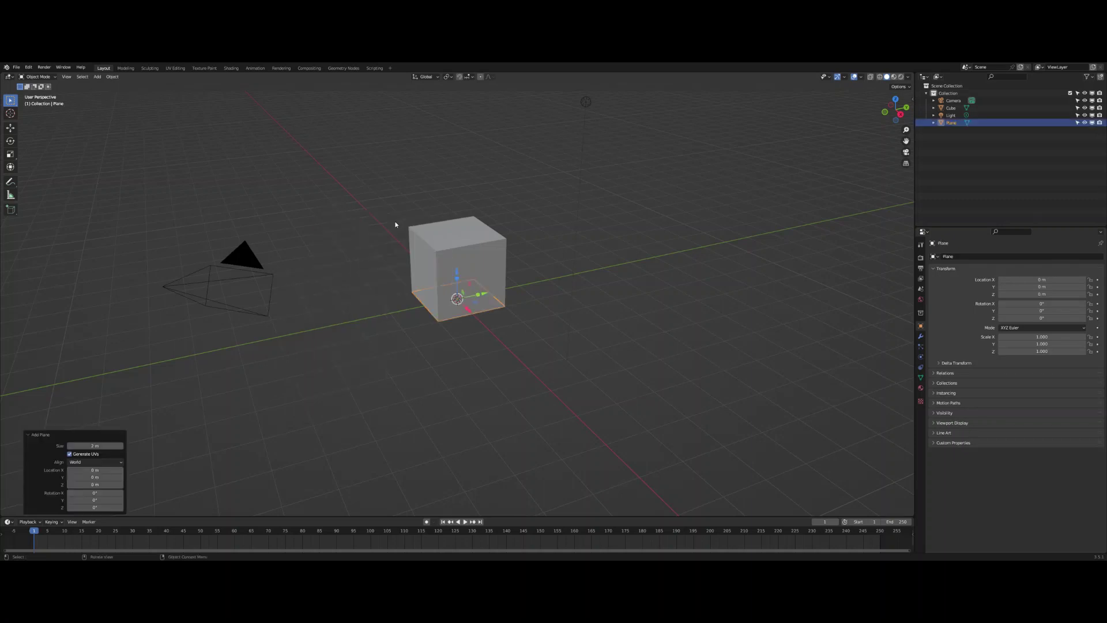
key(s)
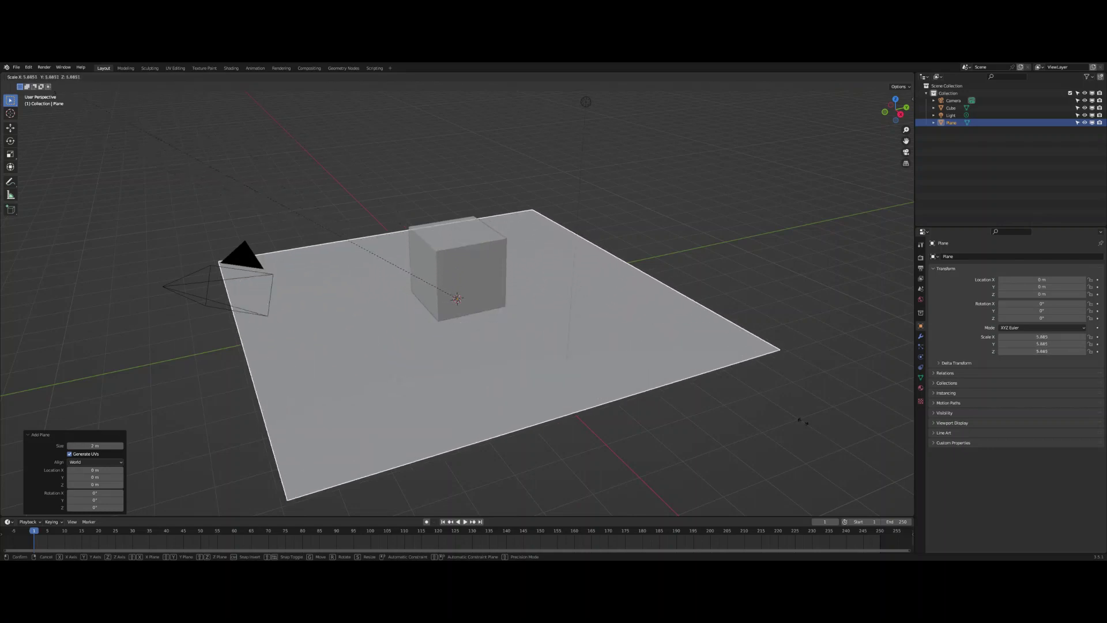
click(700, 324)
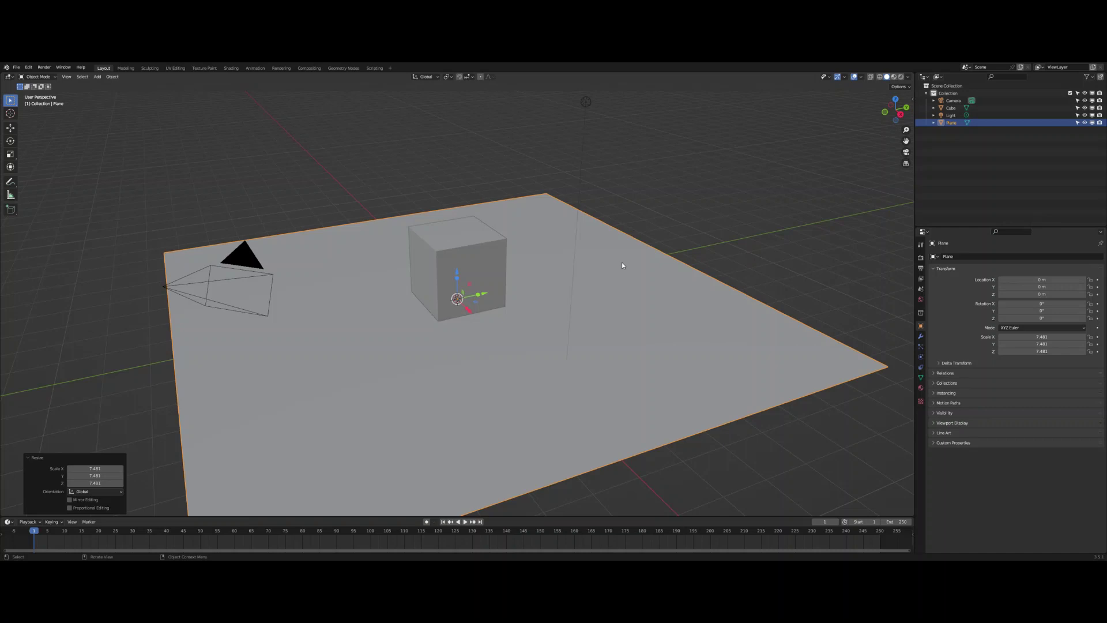
Apply the plane's scale so it reads 1.000, checking the Object > Apply menu.
key(F3)
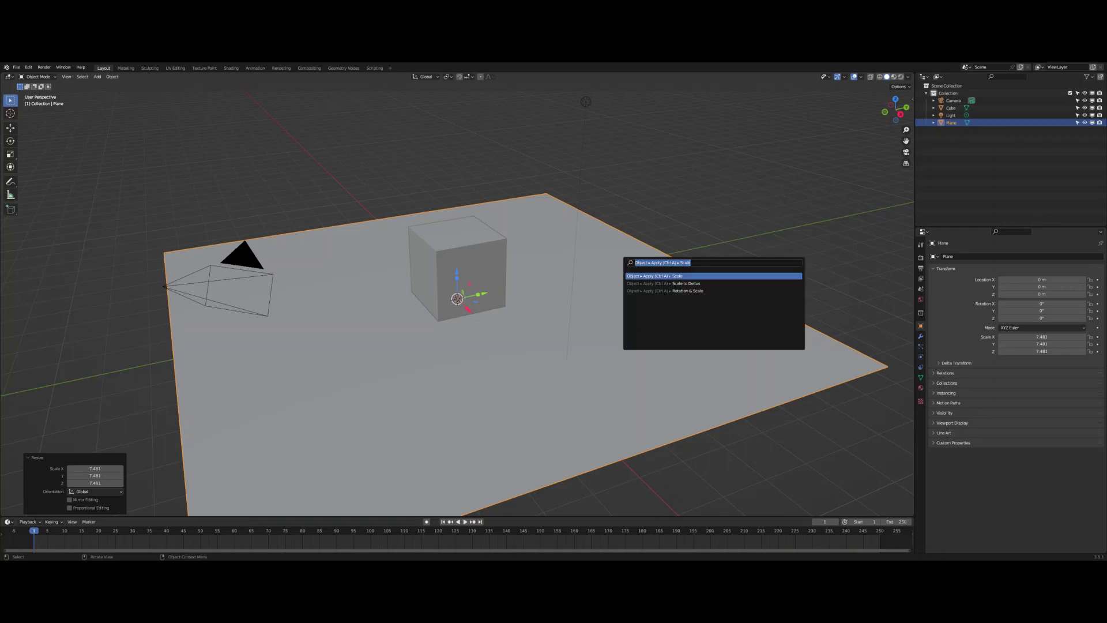
text(apply)
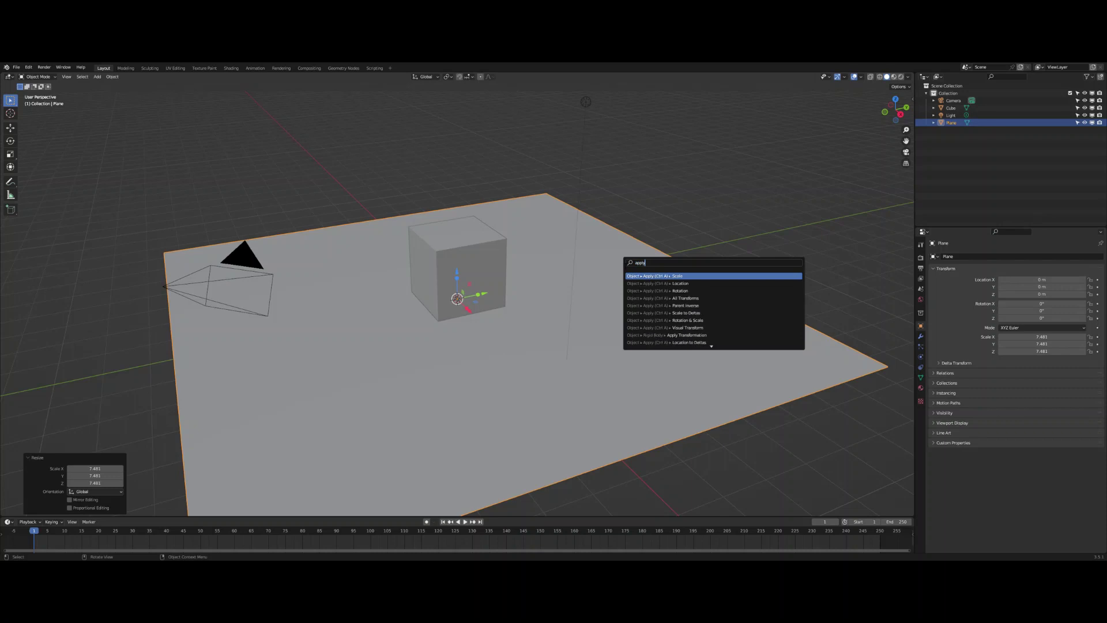
key(Return)
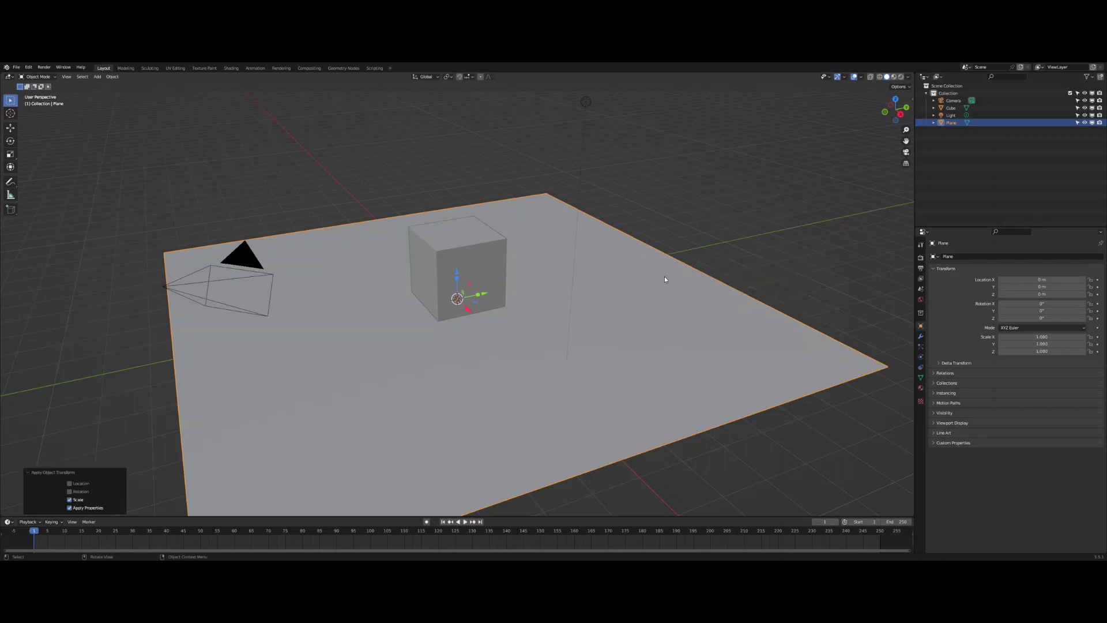
click(111, 77)
mouse_move(123, 116)
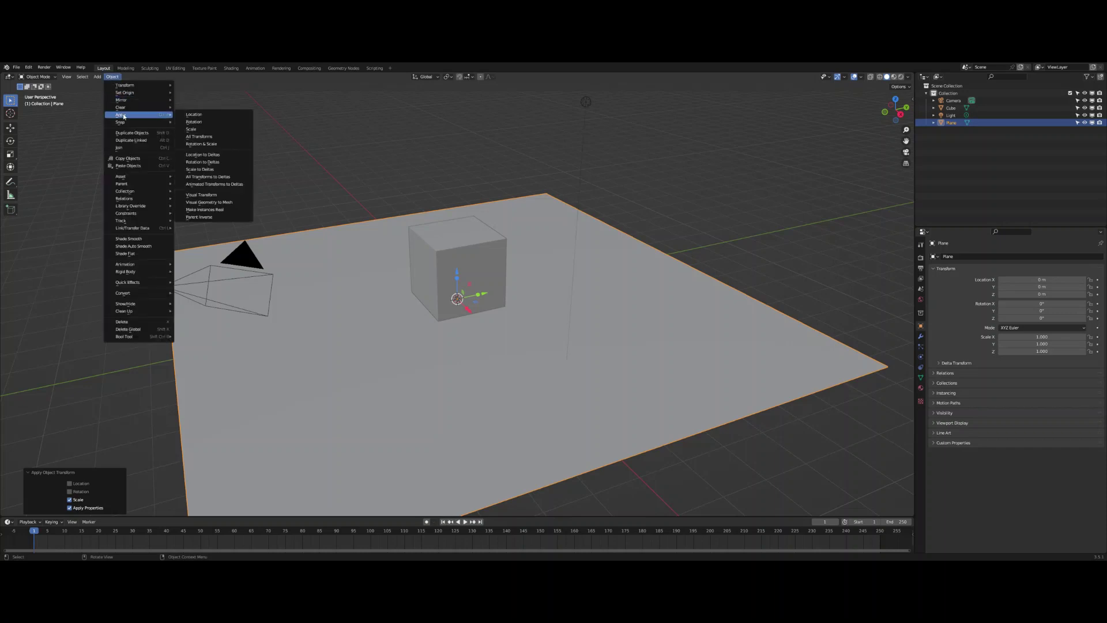
click(191, 129)
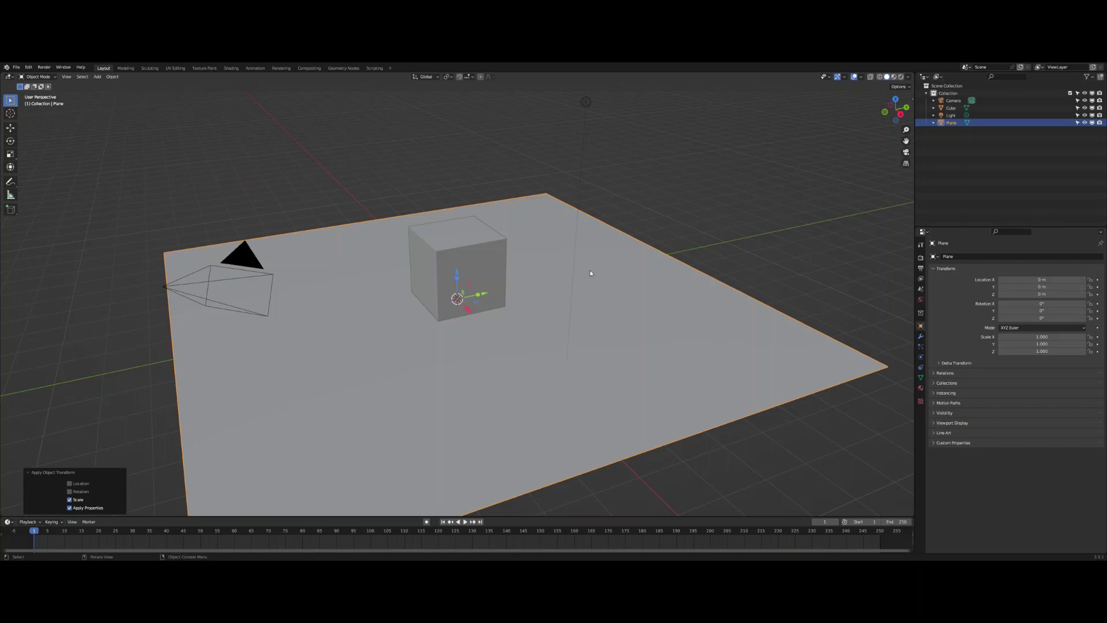
Switch to the UV Editing workspace with the floor plane in Edit Mode.
click(175, 68)
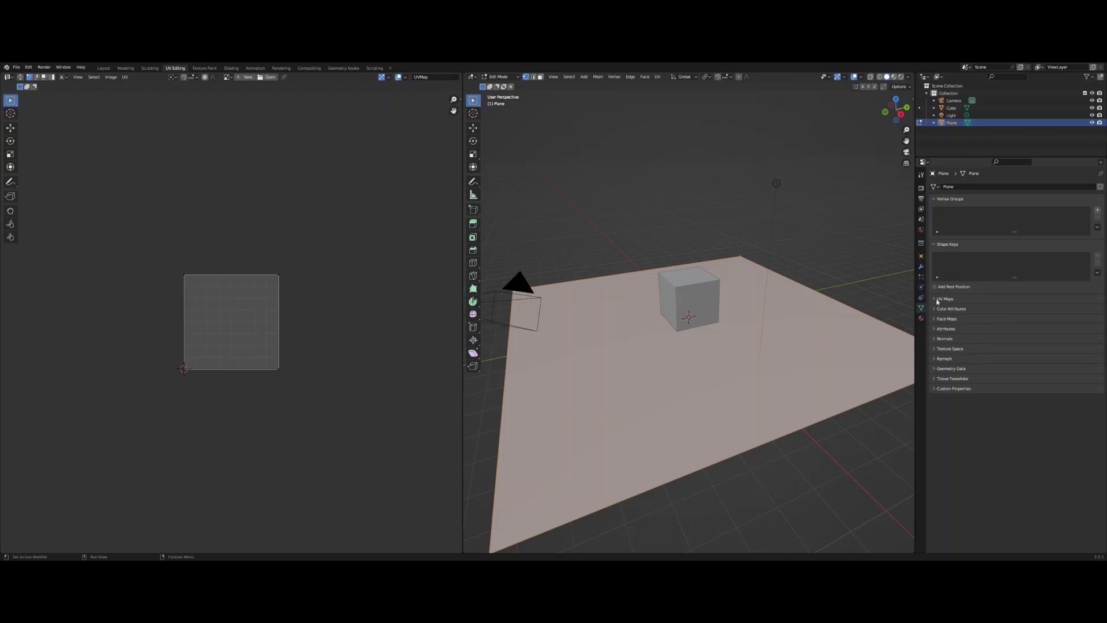
Add a second UV map to the plane and name it 'lightmap'.
click(932, 299)
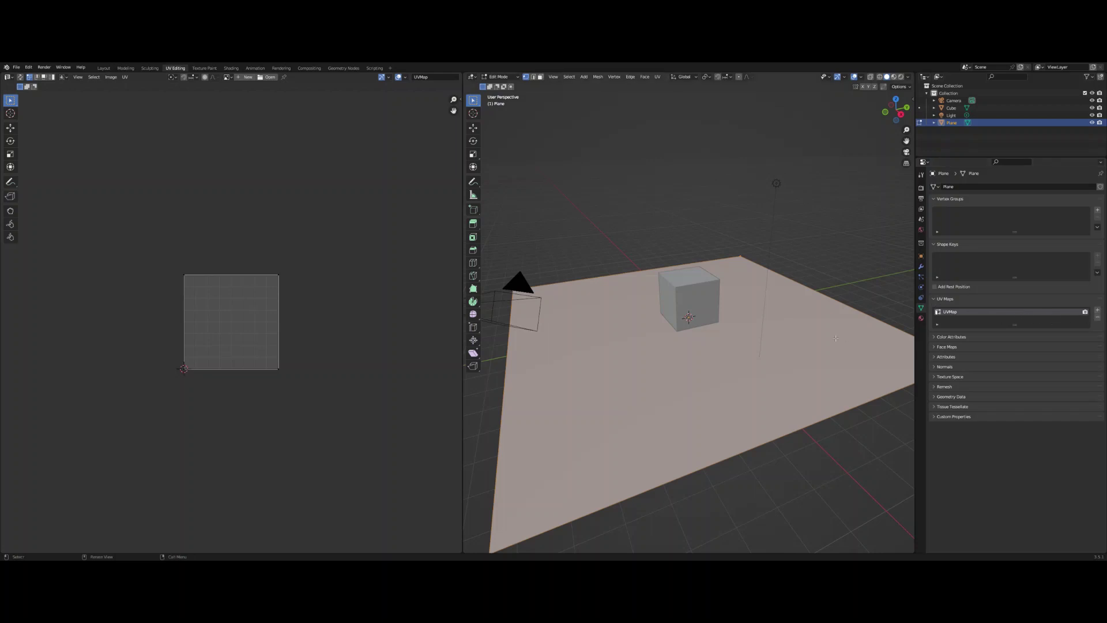
click(1097, 310)
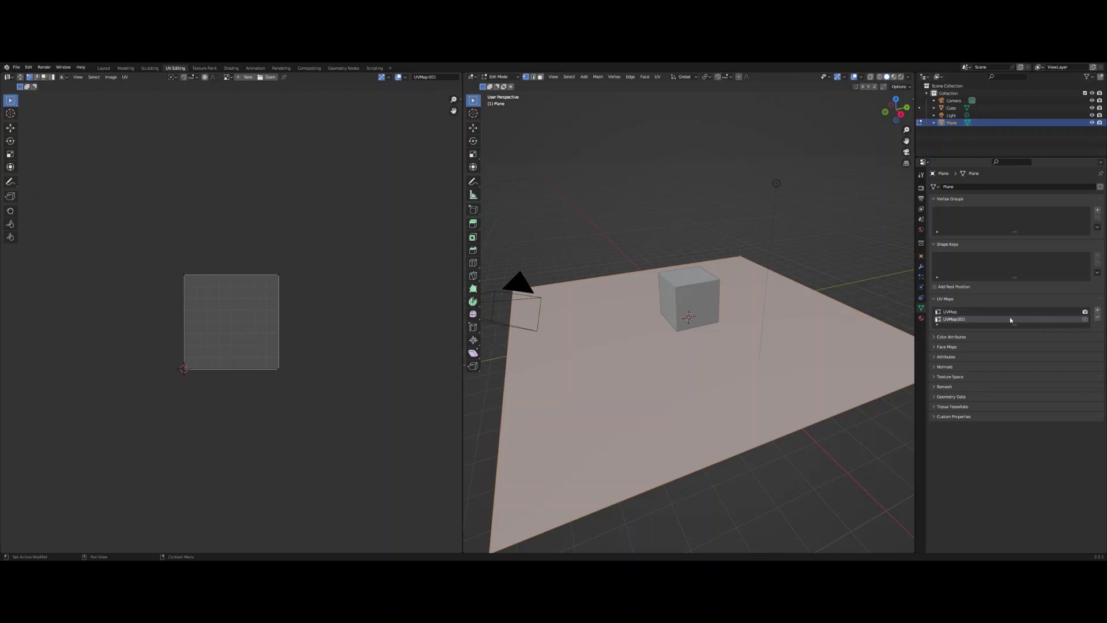
double_click(973, 319)
text(lightmap)
key(Return)
Leave Edit Mode, select the cube, and give it a second UV map named 'lightmap'.
key(Tab)
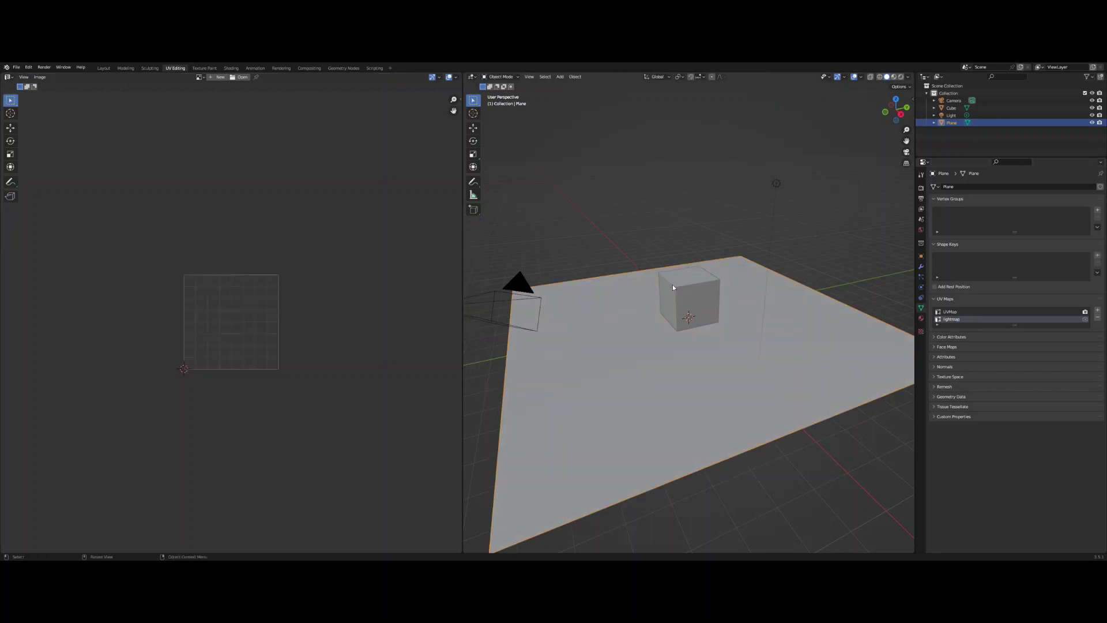
click(683, 288)
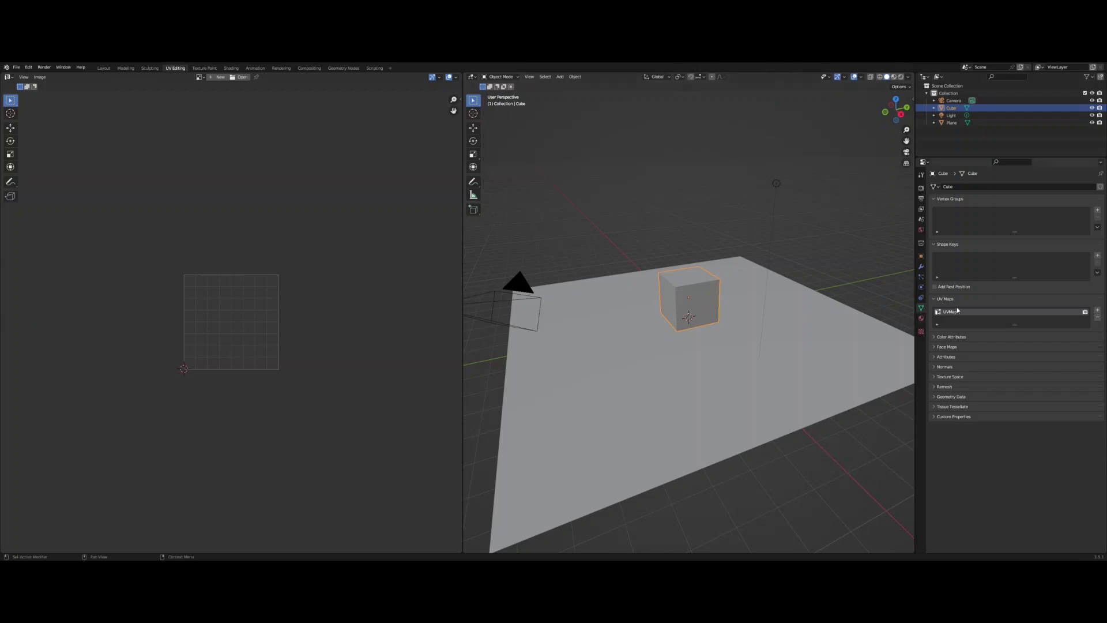
click(1097, 311)
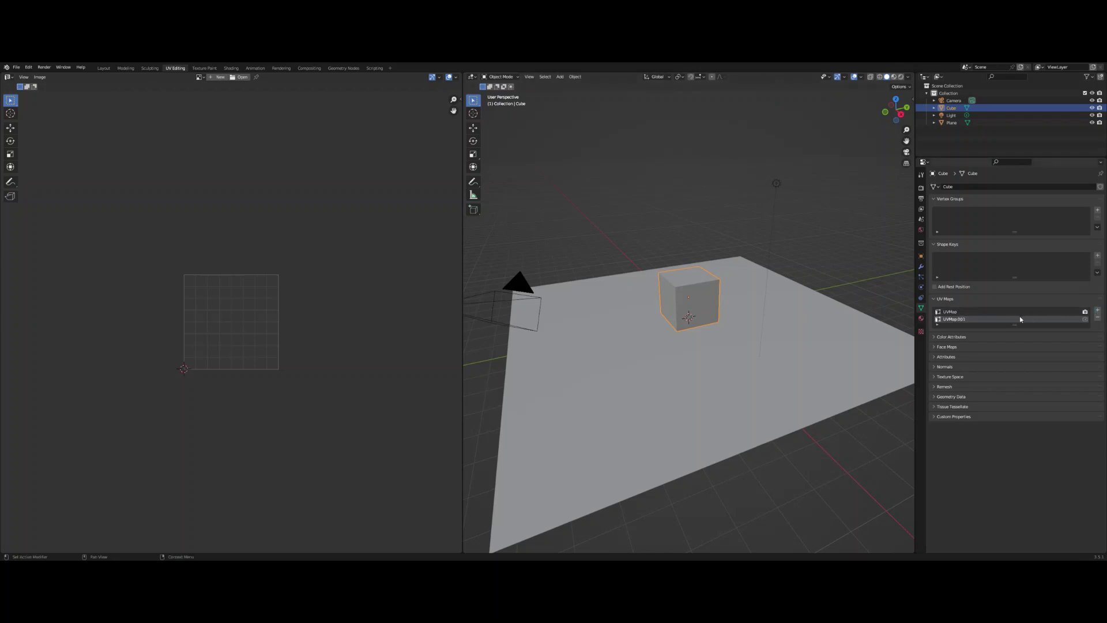
double_click(1002, 319)
text(lightmap)
Select all faces of both cube and plane and apply Lightmap Pack to them.
shift+click(726, 356)
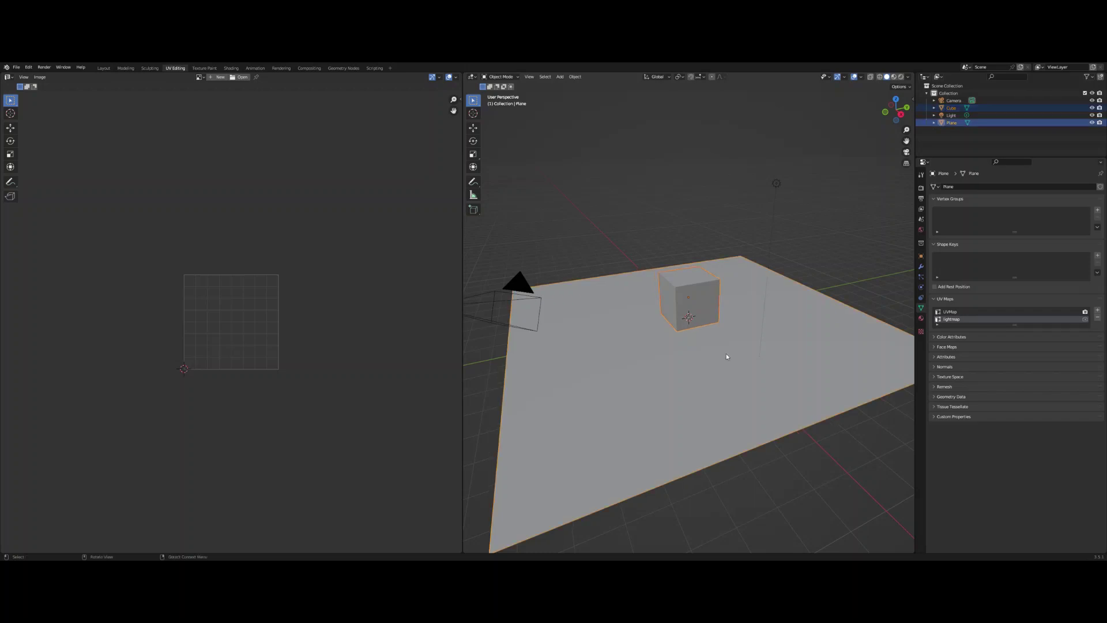
key(Tab)
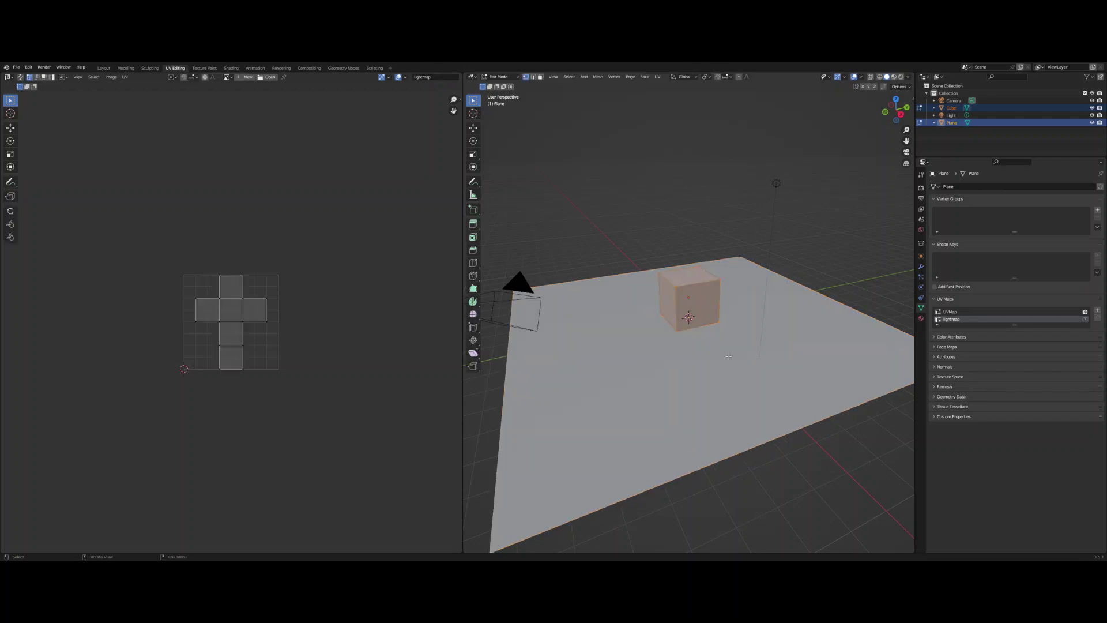
key(a)
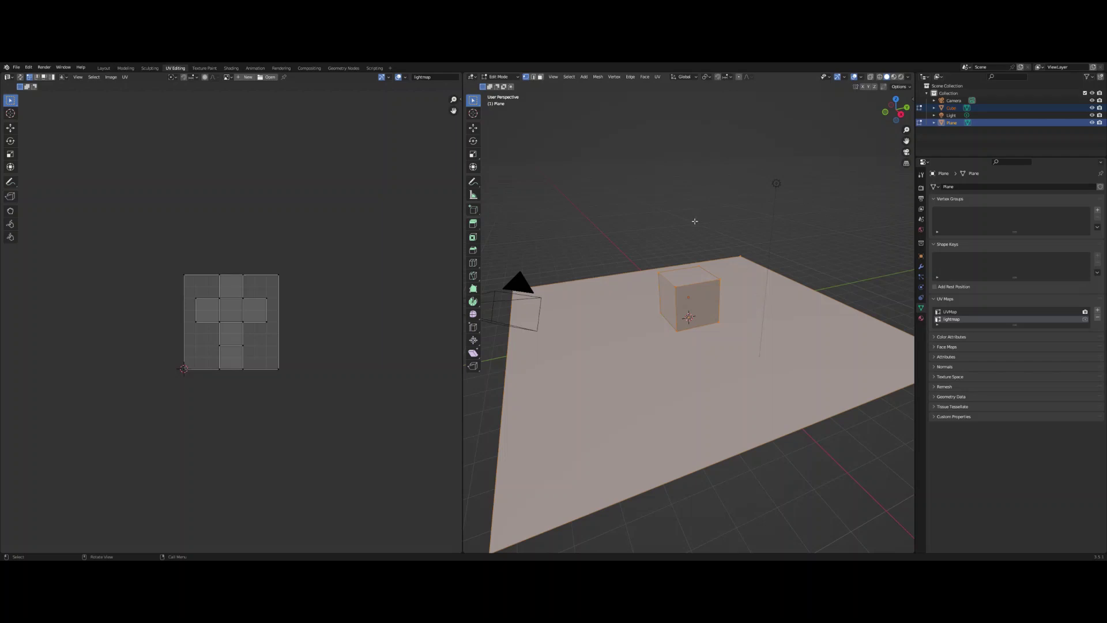
click(658, 76)
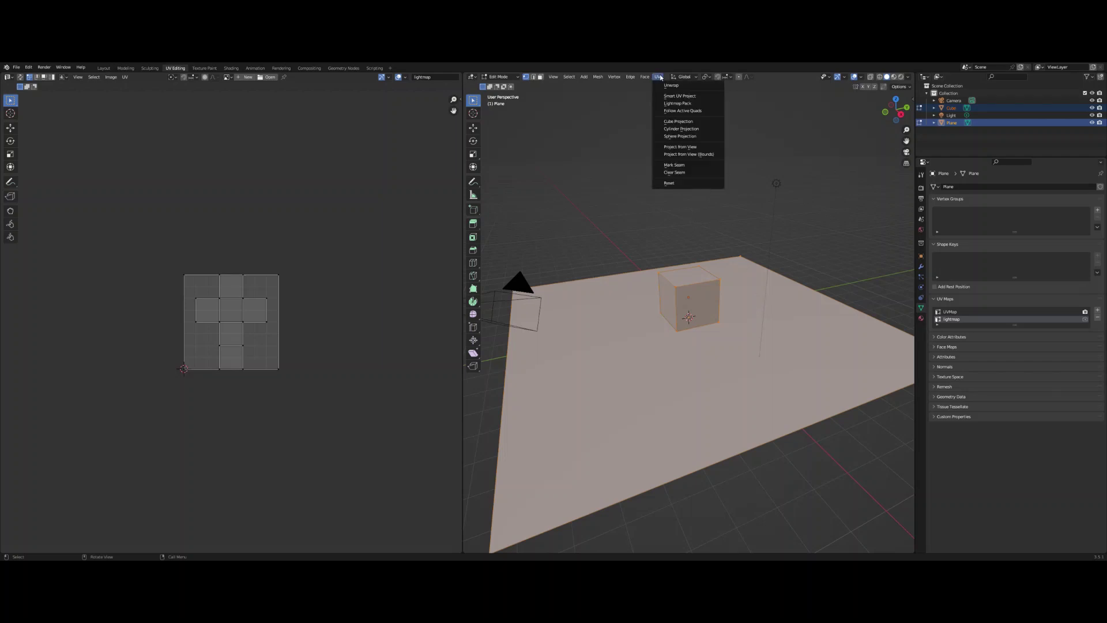
click(669, 103)
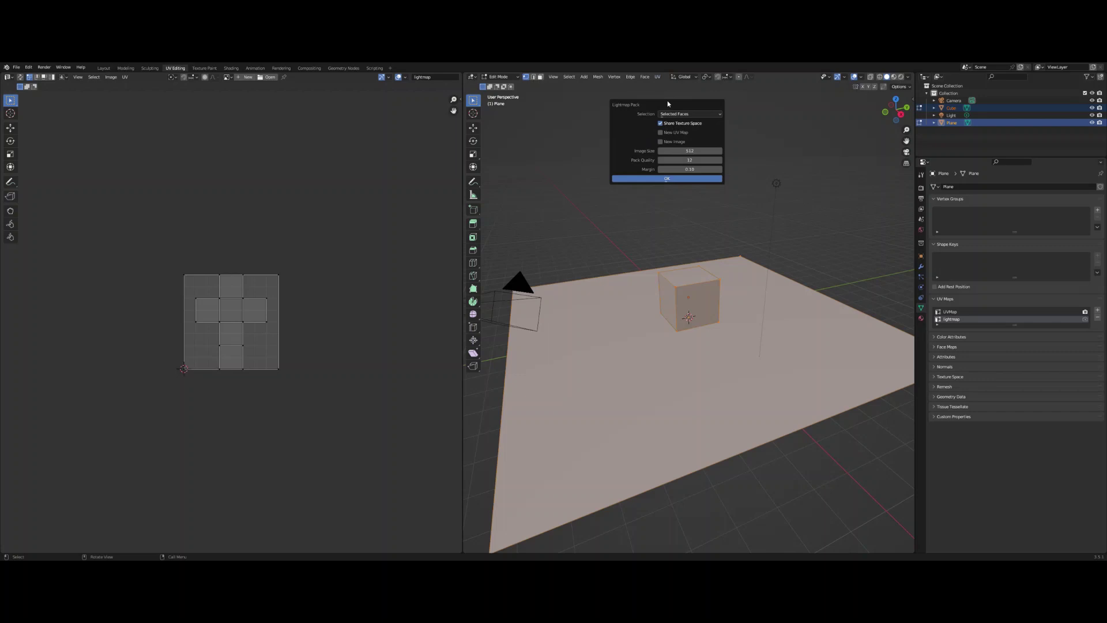
click(670, 178)
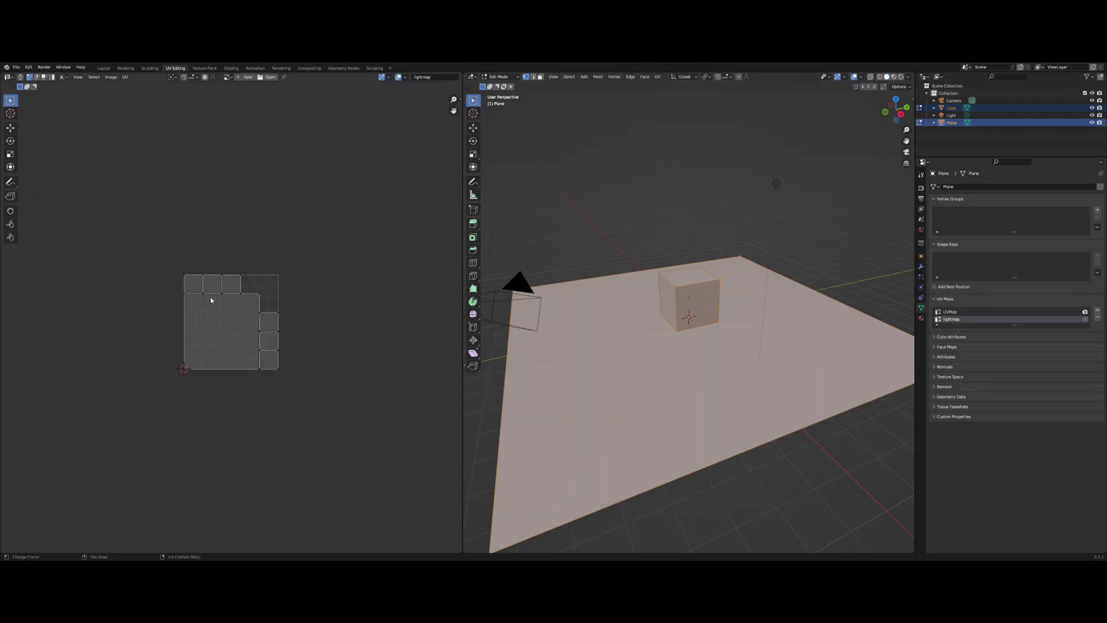
Zoom the UV editor and frame the entire packed lightmap layout.
scroll(209, 314, up, 4)
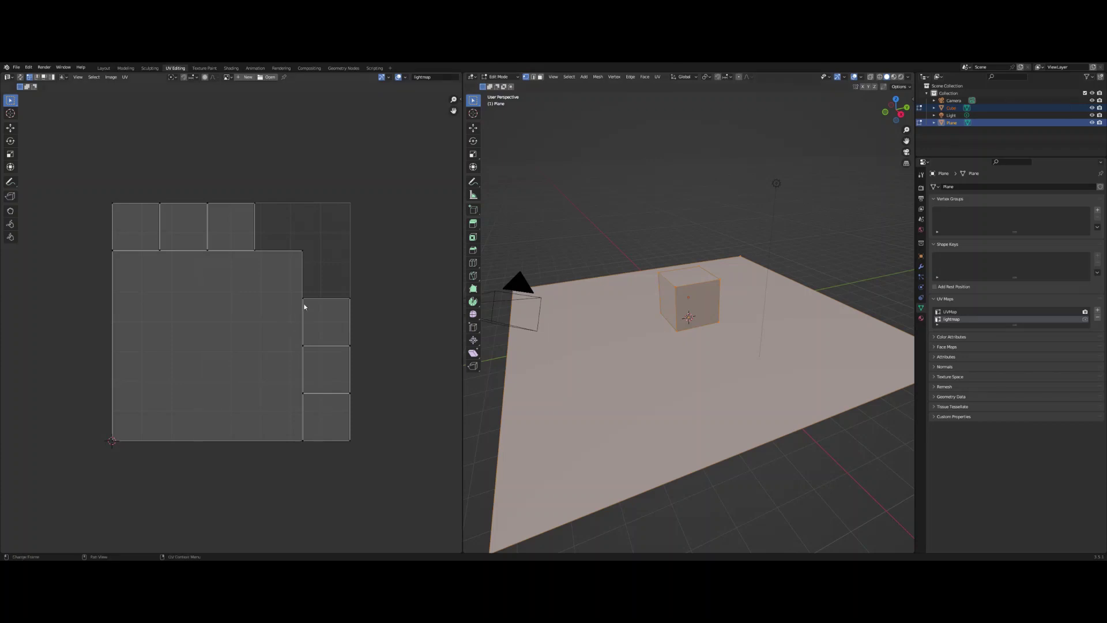
scroll(306, 305, up, 4)
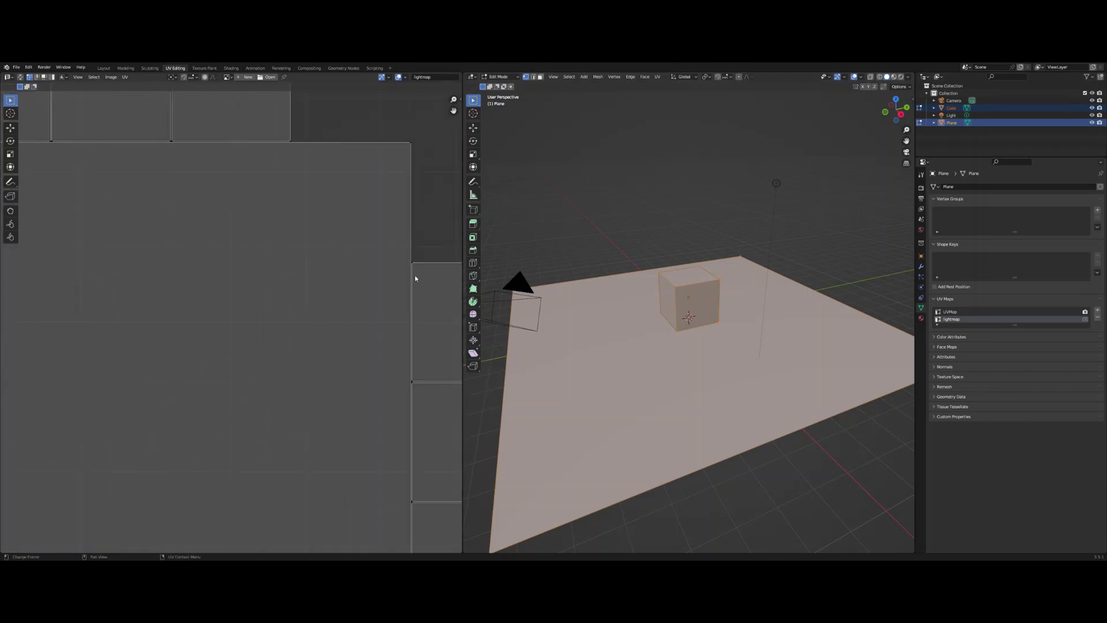
key(Home)
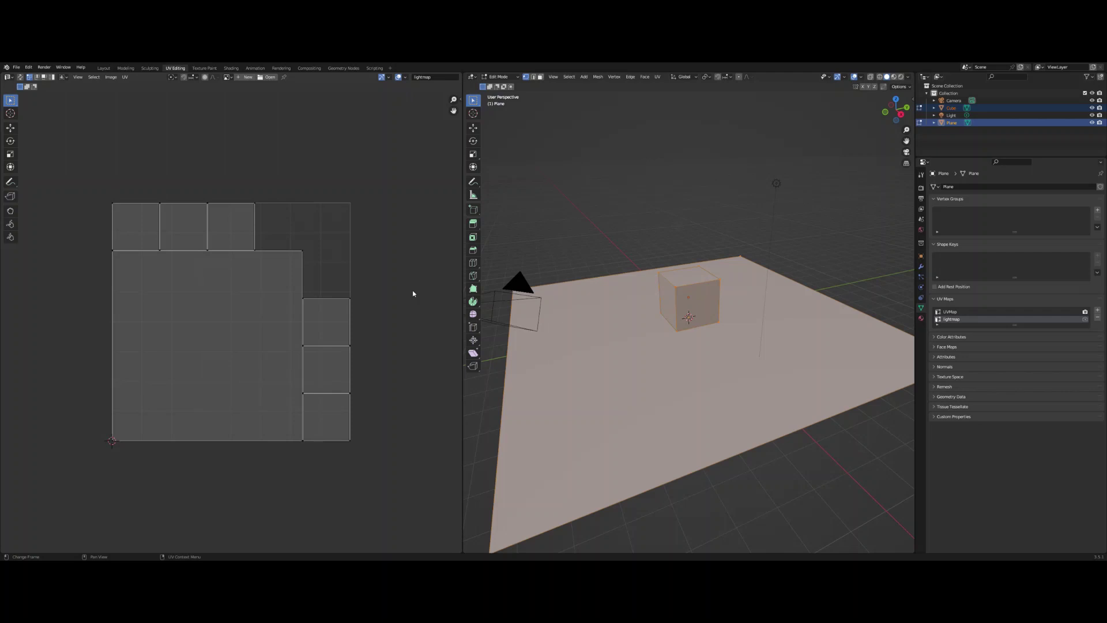
In Shading, rename the cube's material 'Cube material' and darken its base colour to 0.214 grey.
click(231, 68)
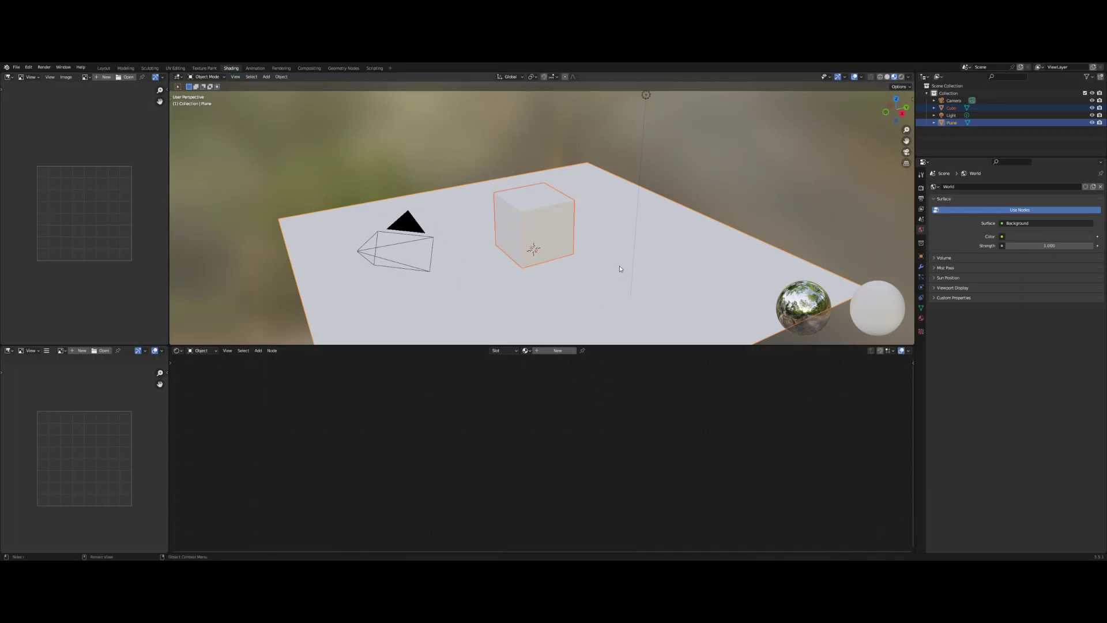
click(553, 223)
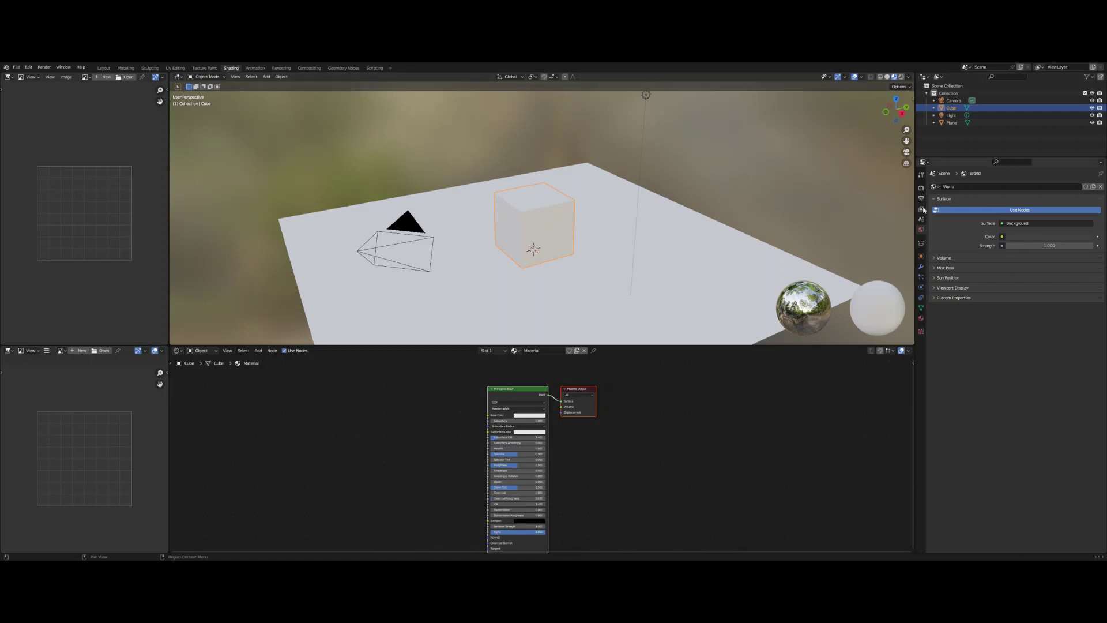
click(921, 318)
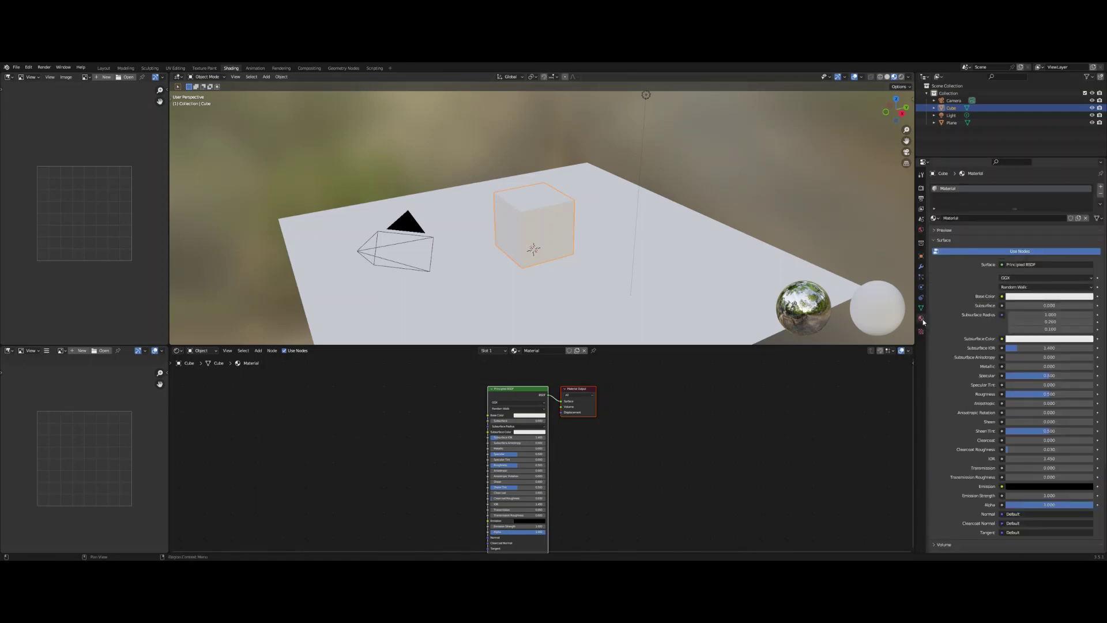
click(963, 217)
text(Cube mat)
key(Return)
click(1021, 296)
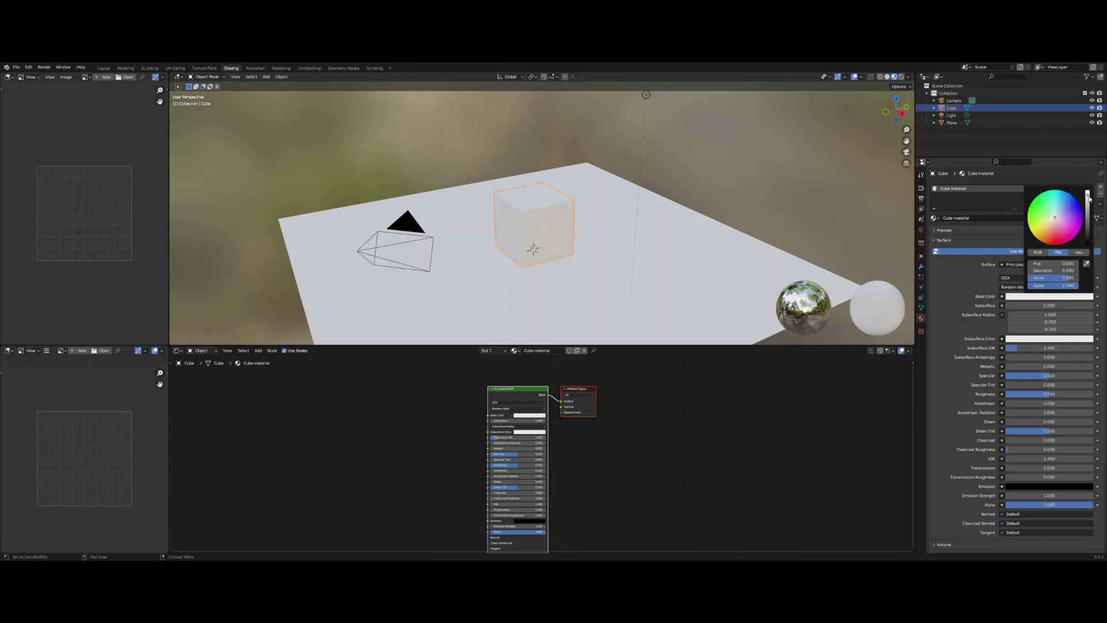
drag(1088, 199, 1088, 218)
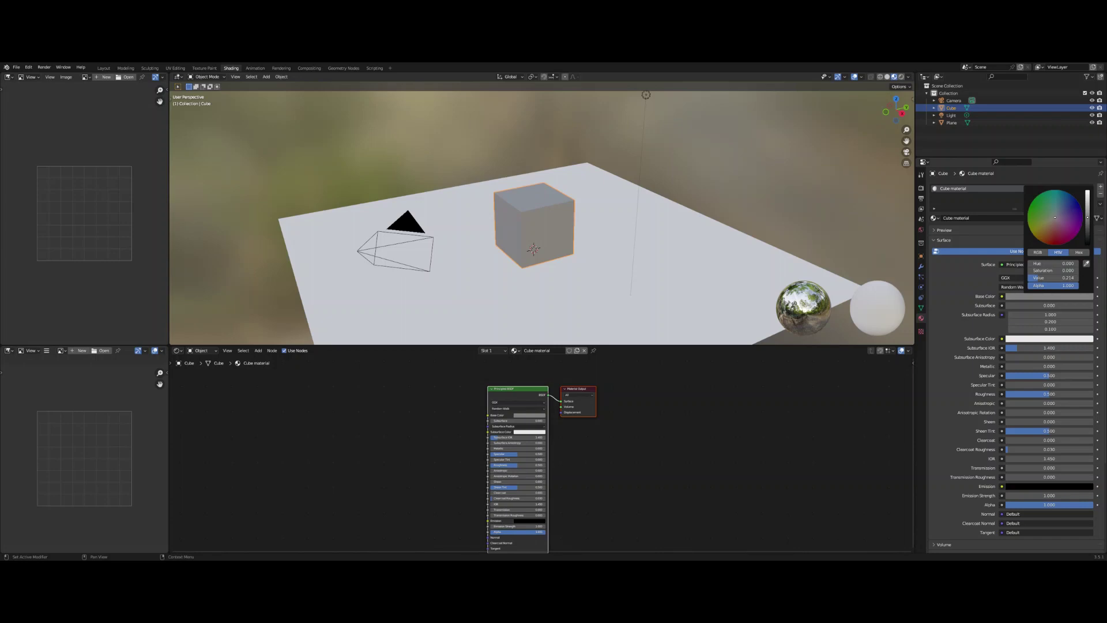
Give the plane a new material named 'Plane material'.
click(698, 248)
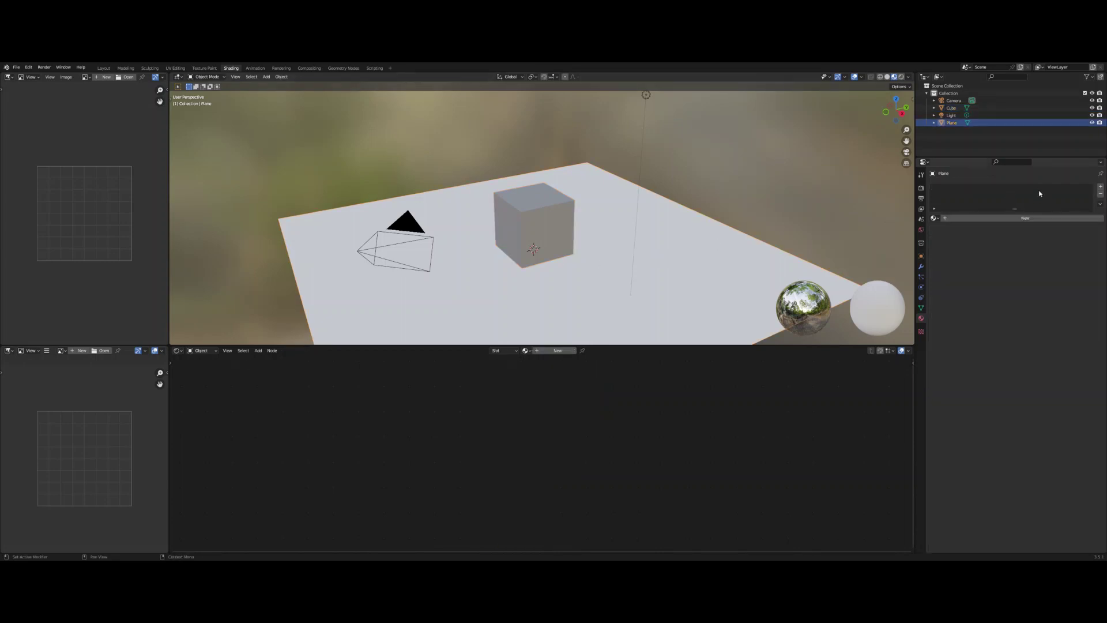
click(1025, 218)
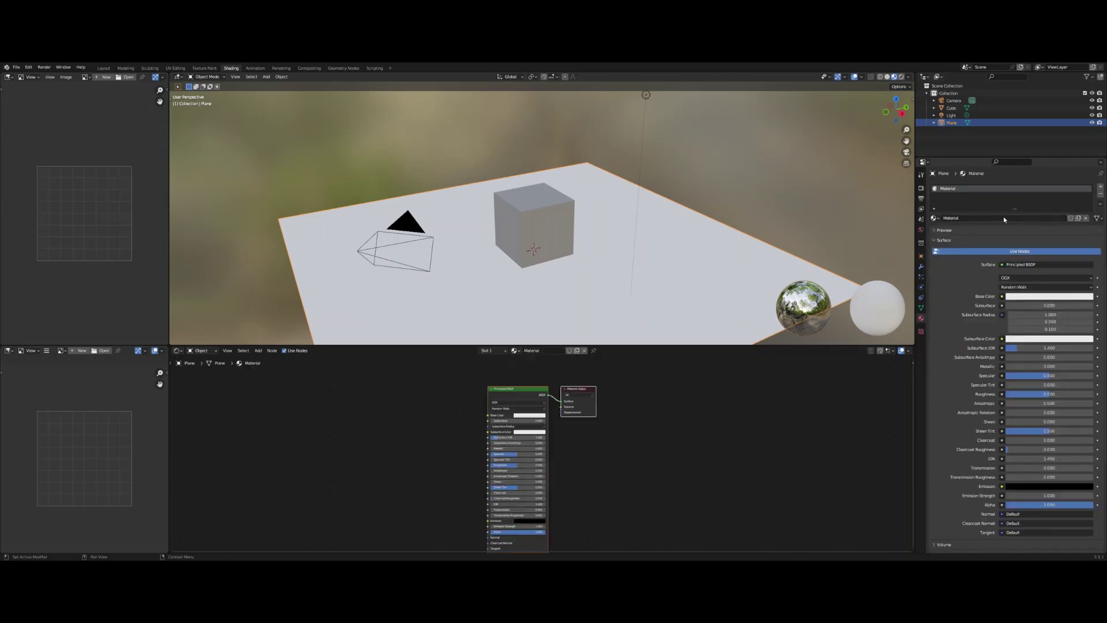
click(967, 218)
text(Plane material)
key(Return)
Set the plane material's base colour to a dark reddish orange with Value about 0.2.
click(1024, 298)
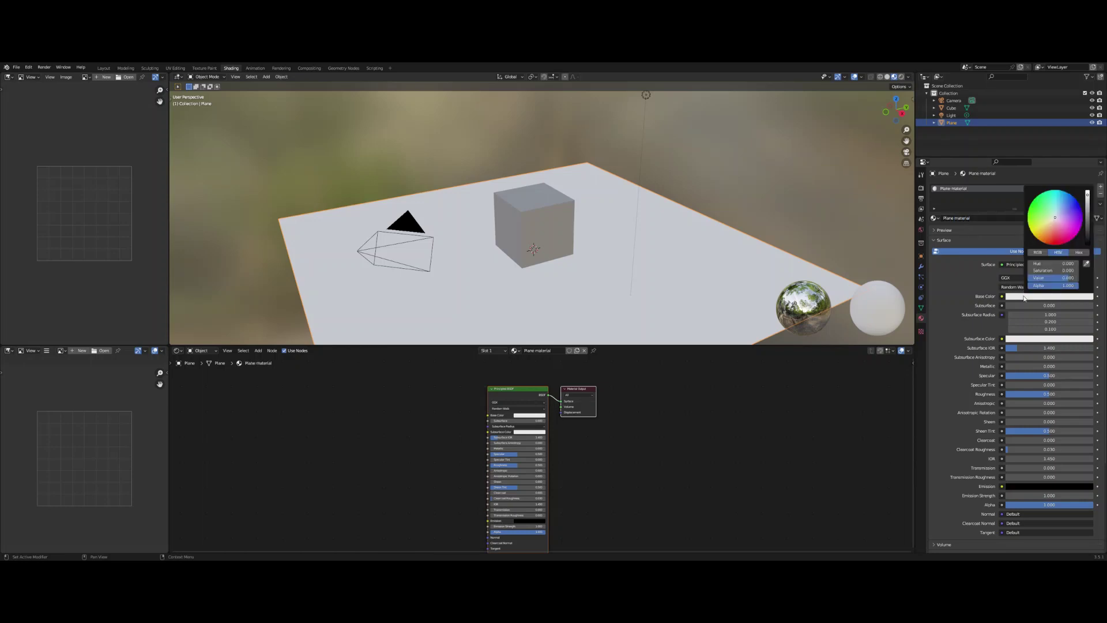
click(1048, 235)
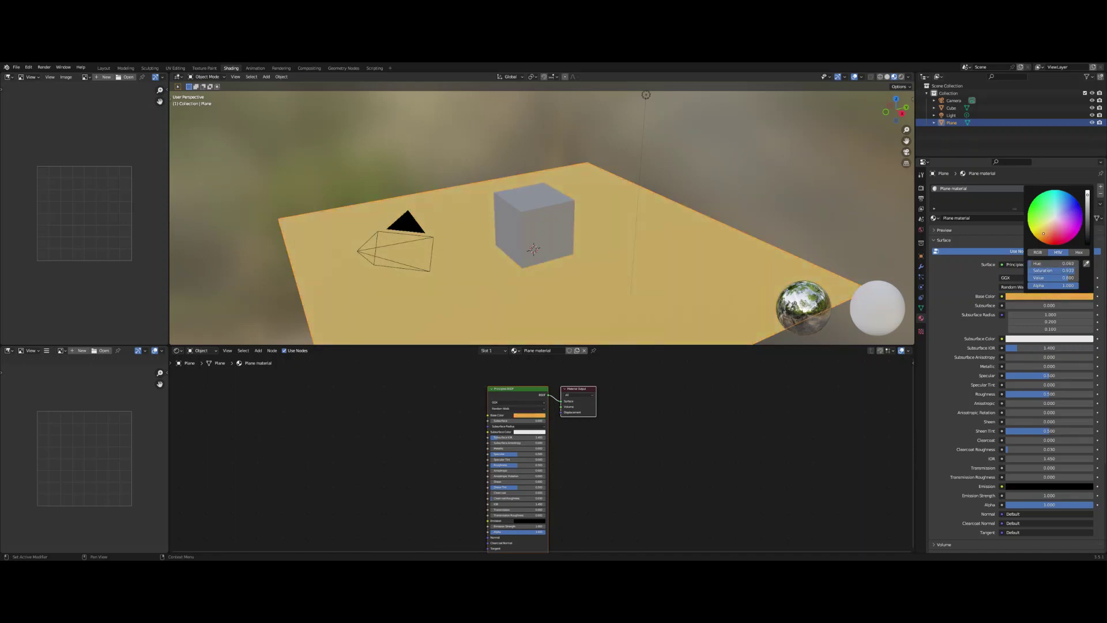
click(1055, 233)
drag(1087, 204, 1087, 218)
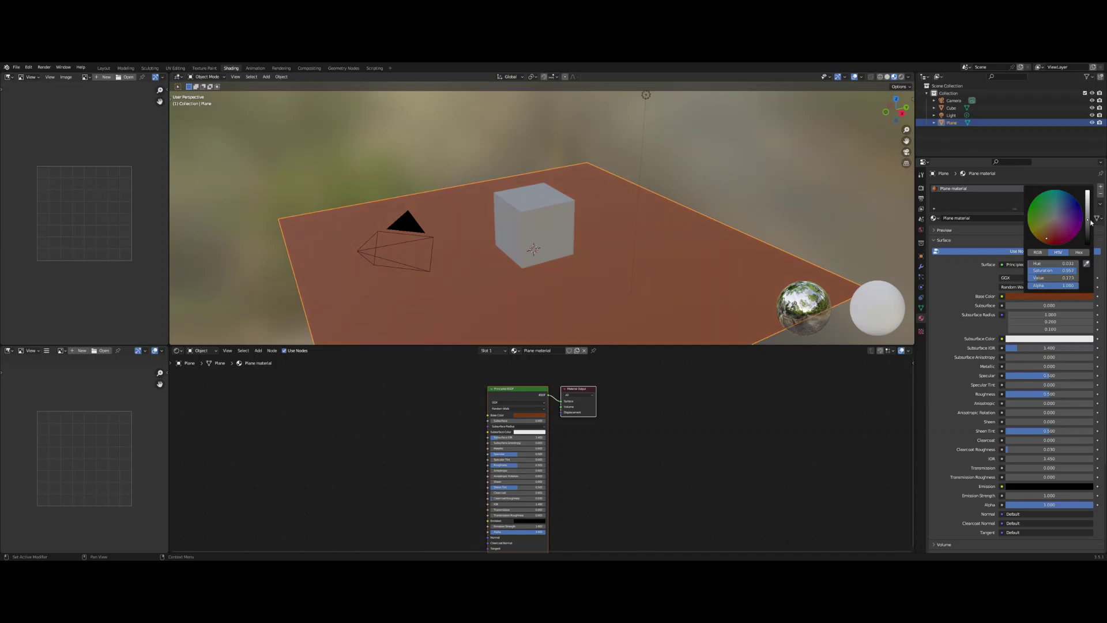
click(654, 405)
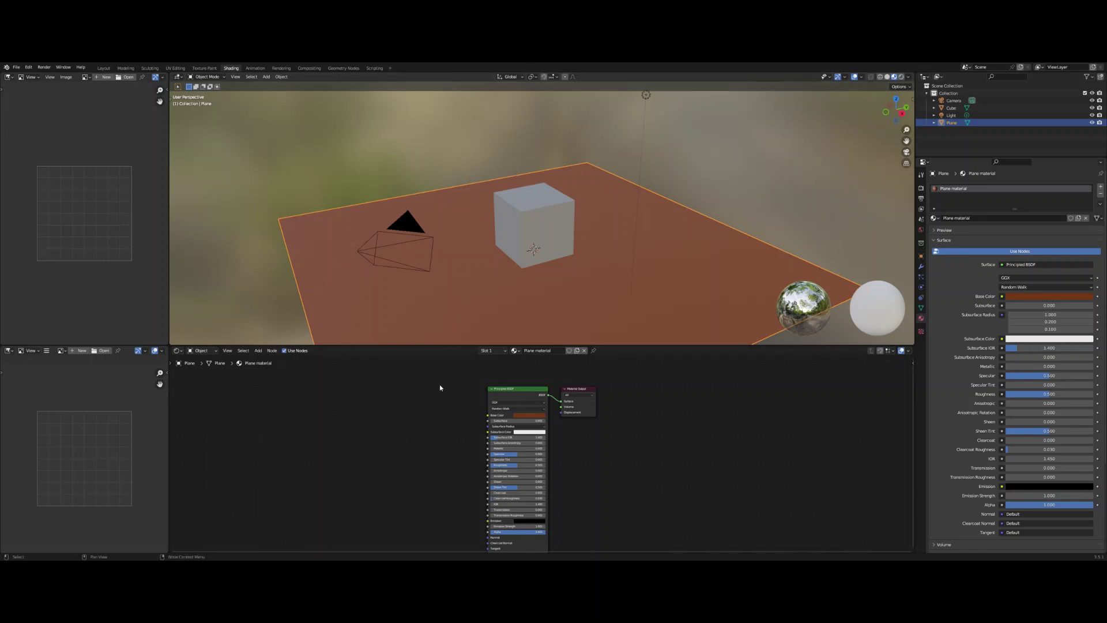
scroll(444, 389, up, 1)
middle_drag(424, 401, 447, 469)
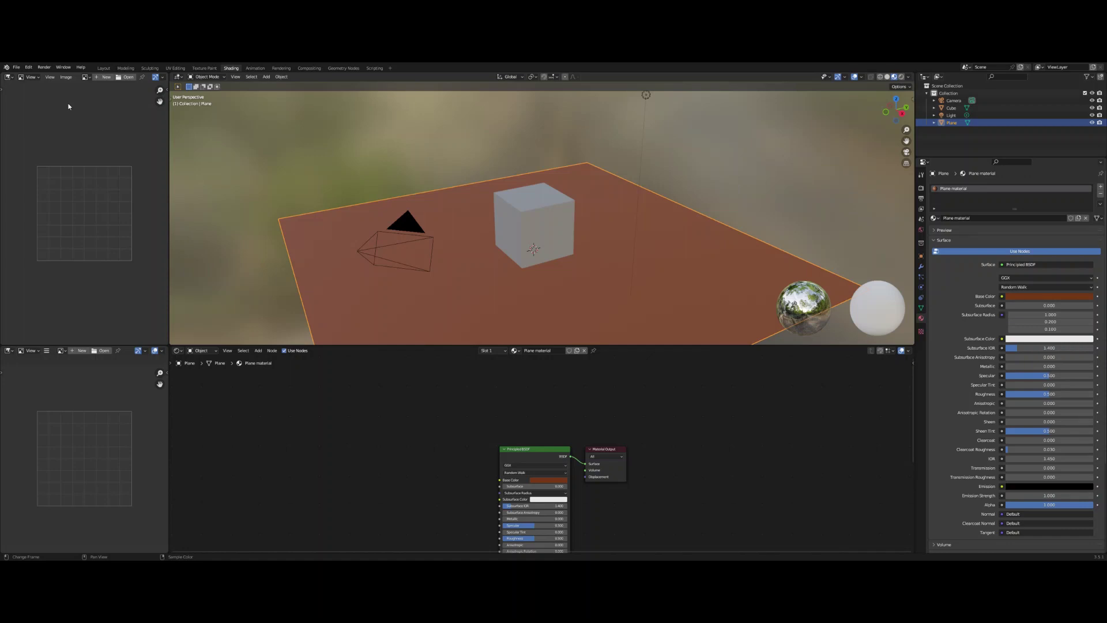
Create a new black 1024 × 1024 image named 'lightmap', frame it, and widen the Image Editor.
click(74, 351)
click(80, 363)
text(lightmap)
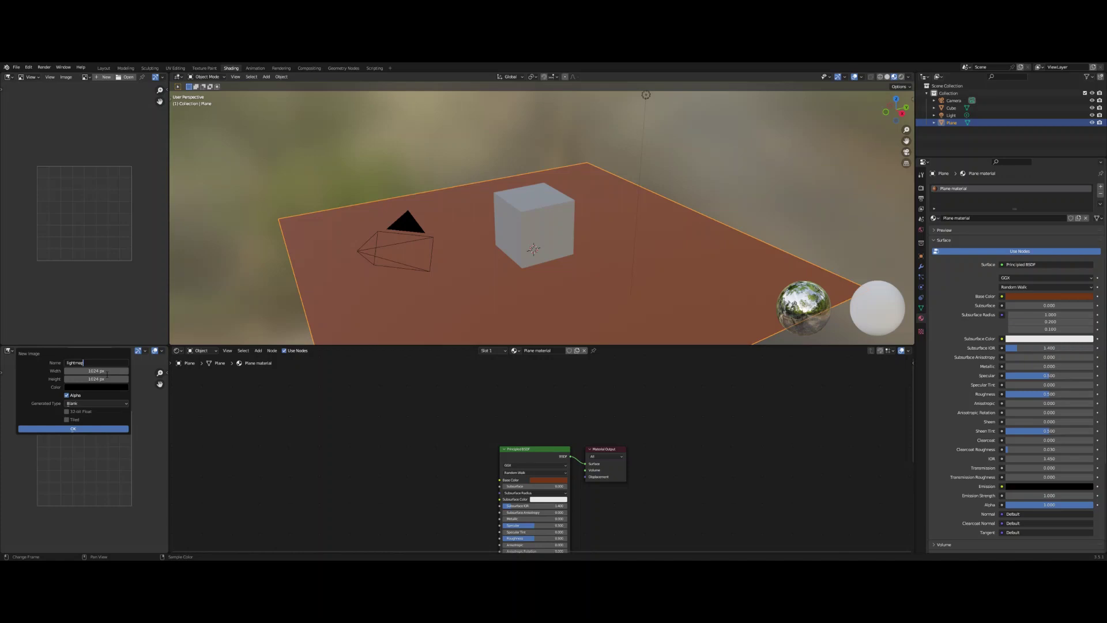
click(73, 430)
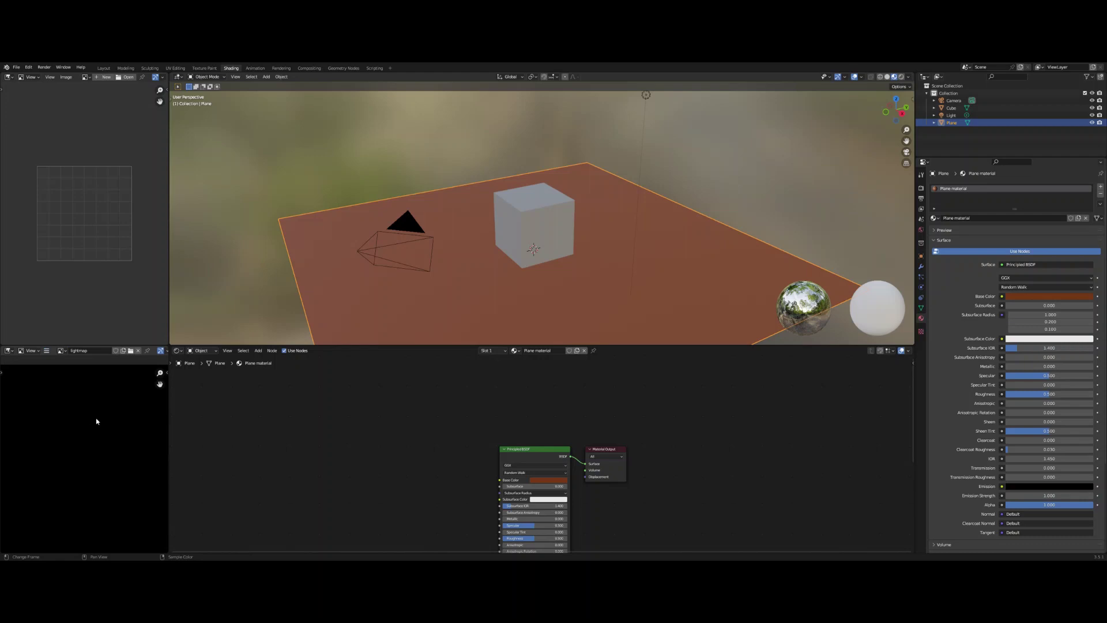
key(Home)
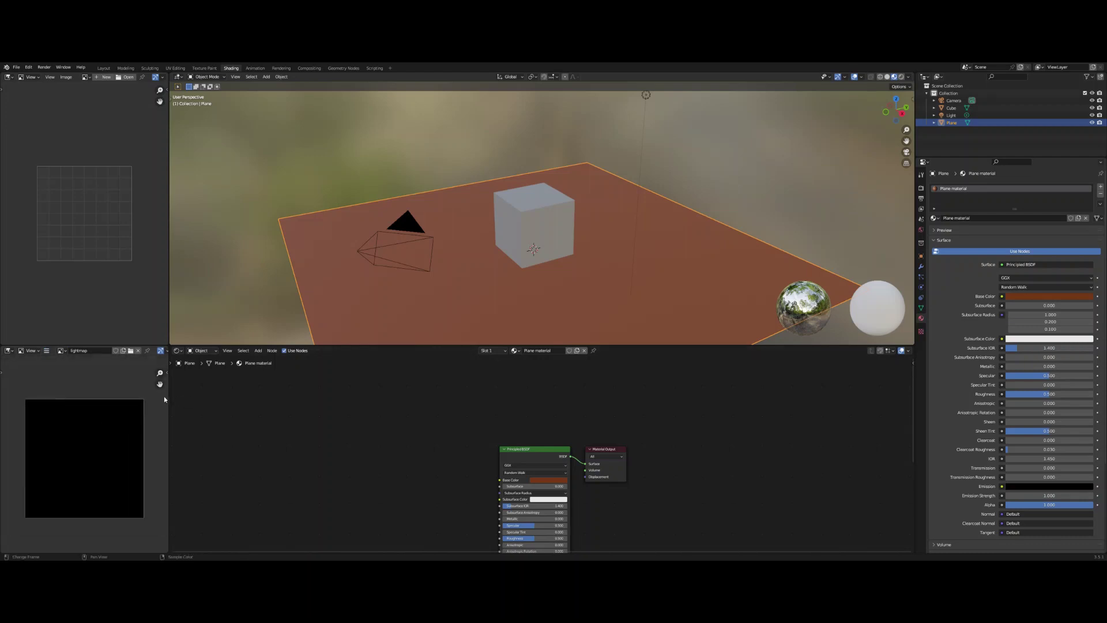
drag(169, 397, 199, 396)
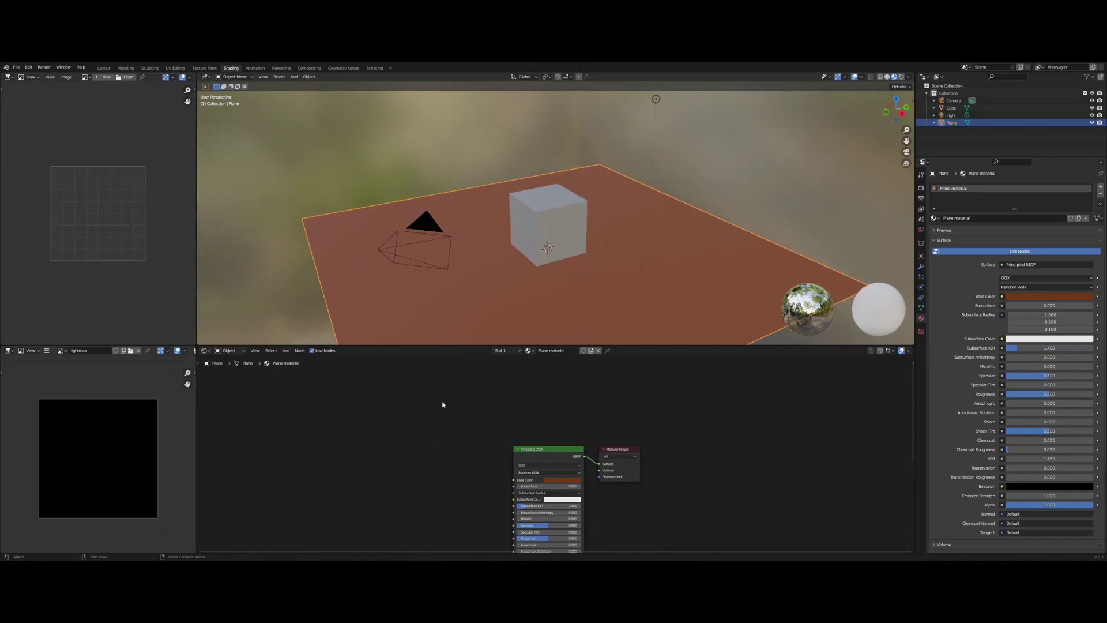
Add an Image Texture node to the Plane material.
key(F3)
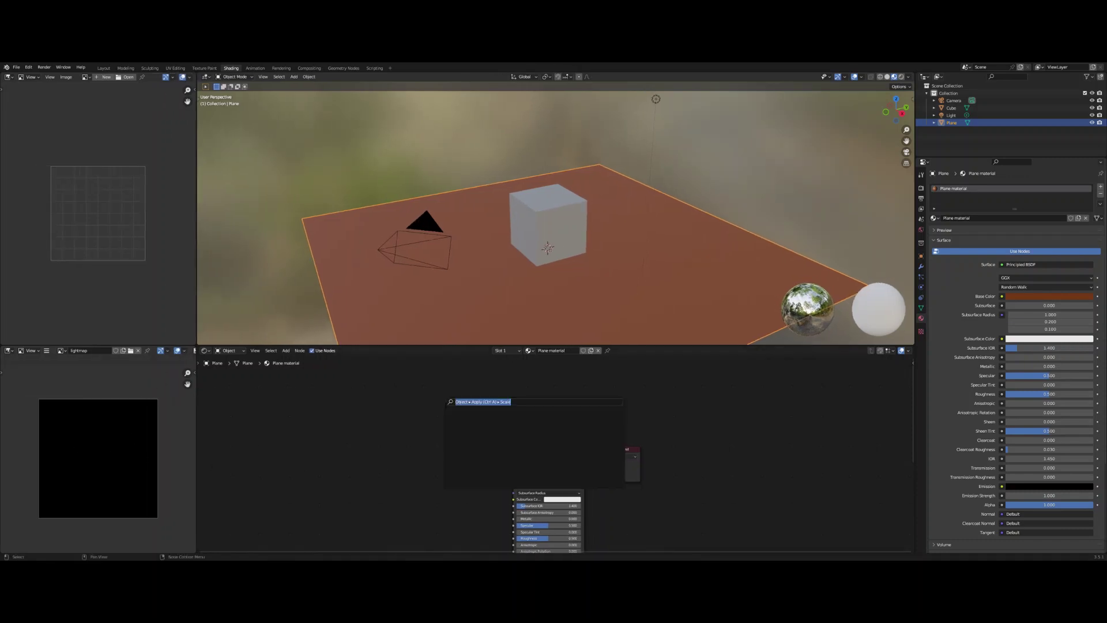
text(image)
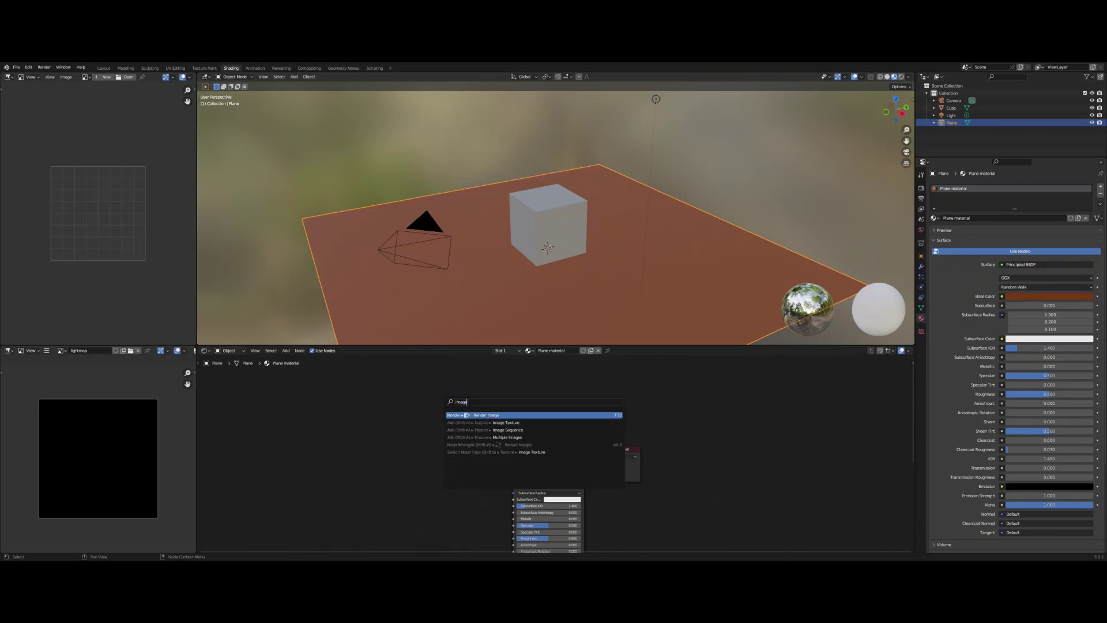
key(Down)
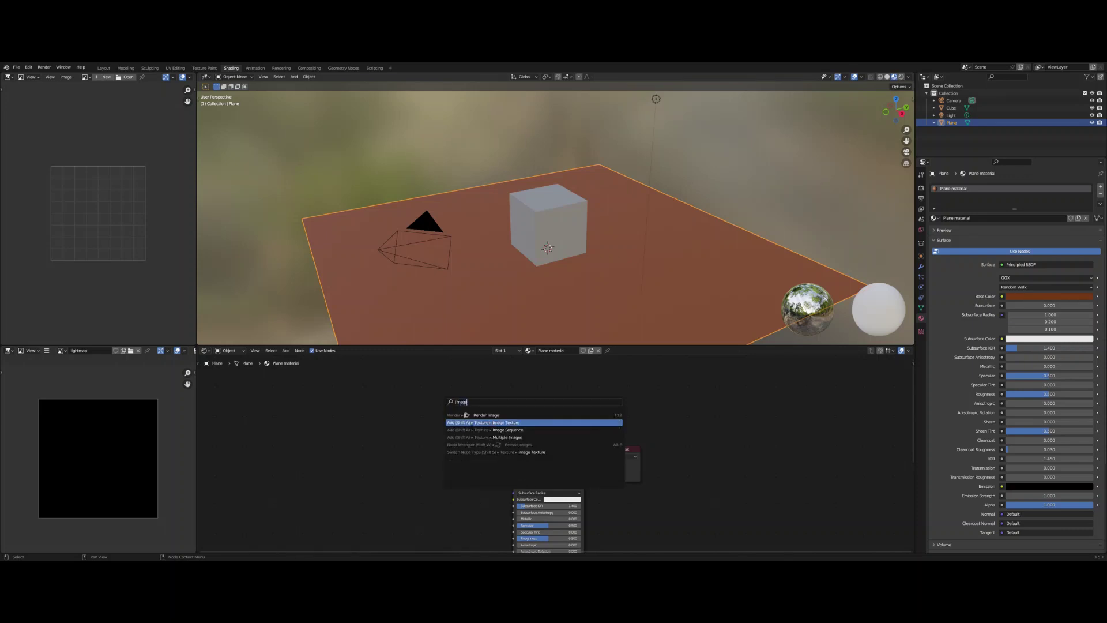
key(Return)
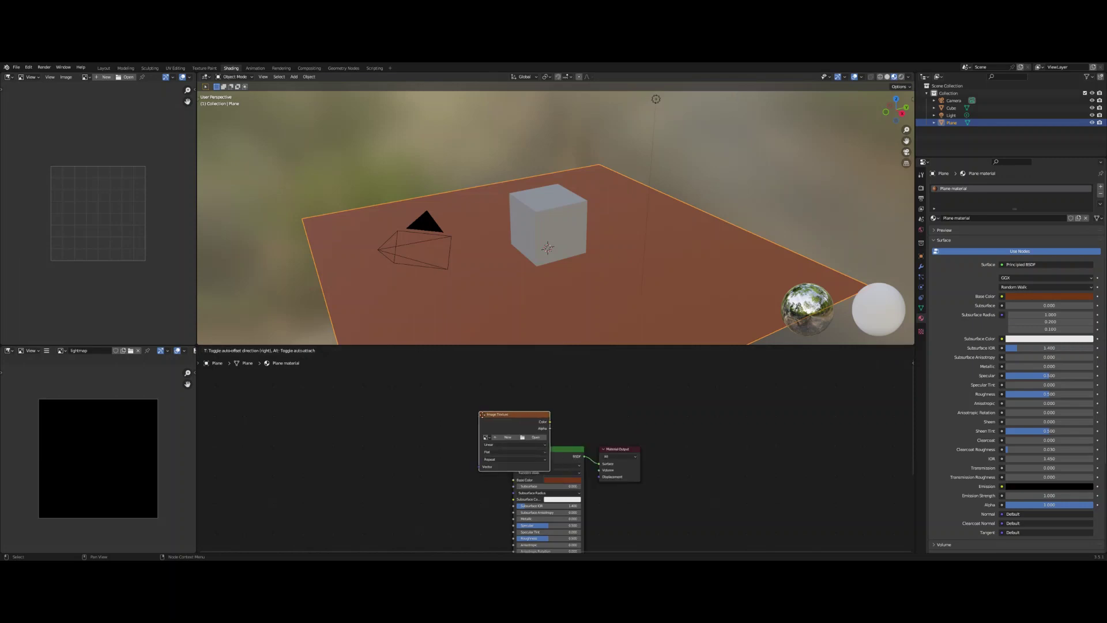
click(455, 374)
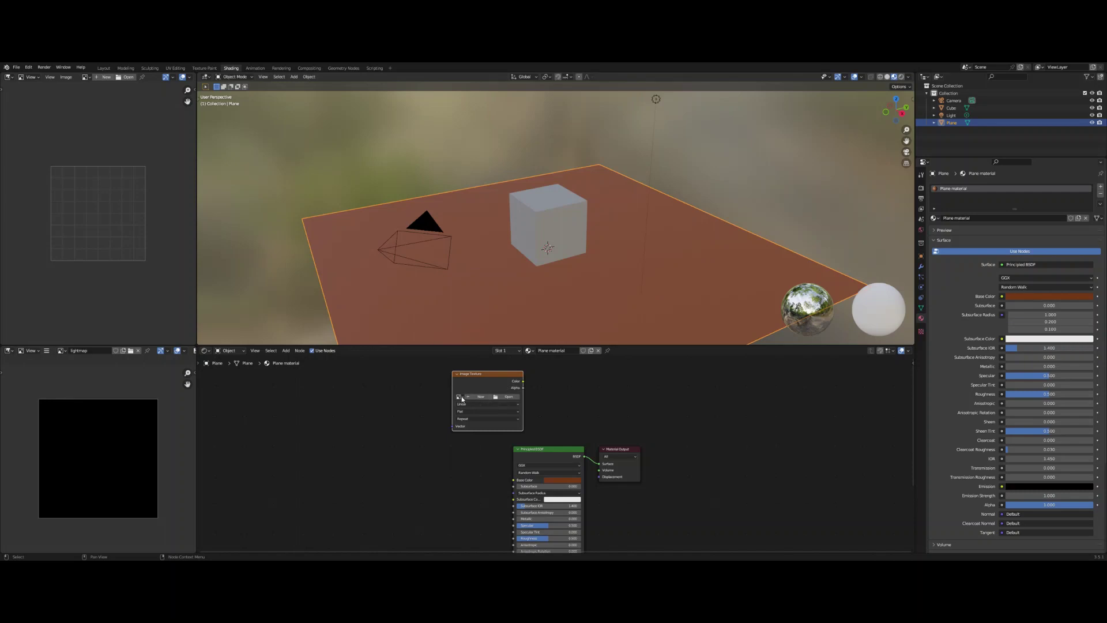
Add a UV Map node and connect its UV output to the texture's Vector input.
key(F3)
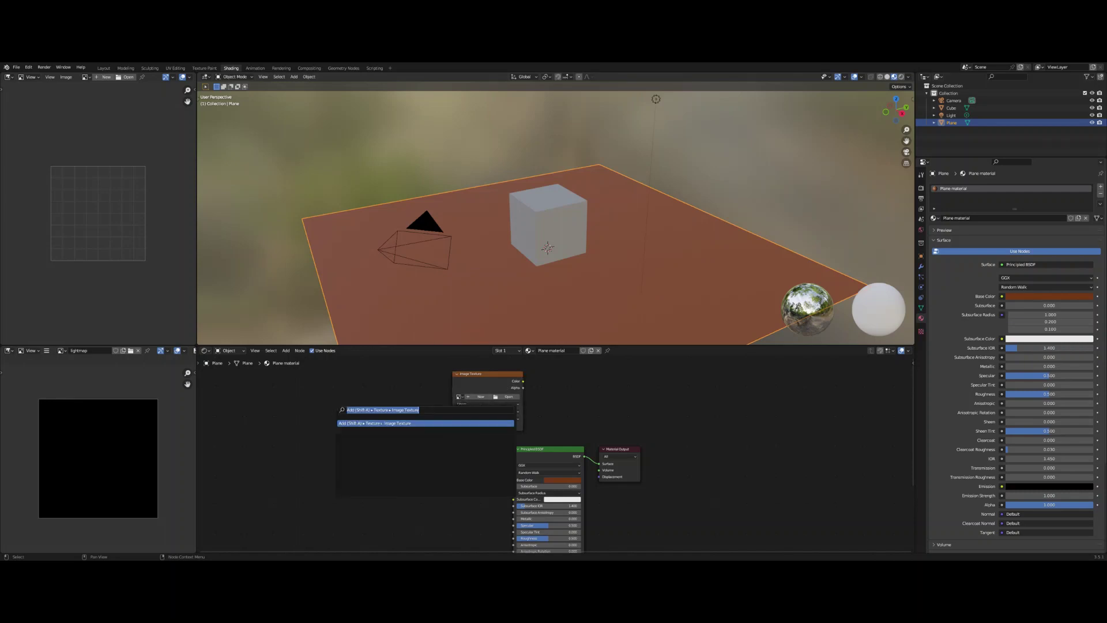
text(uv)
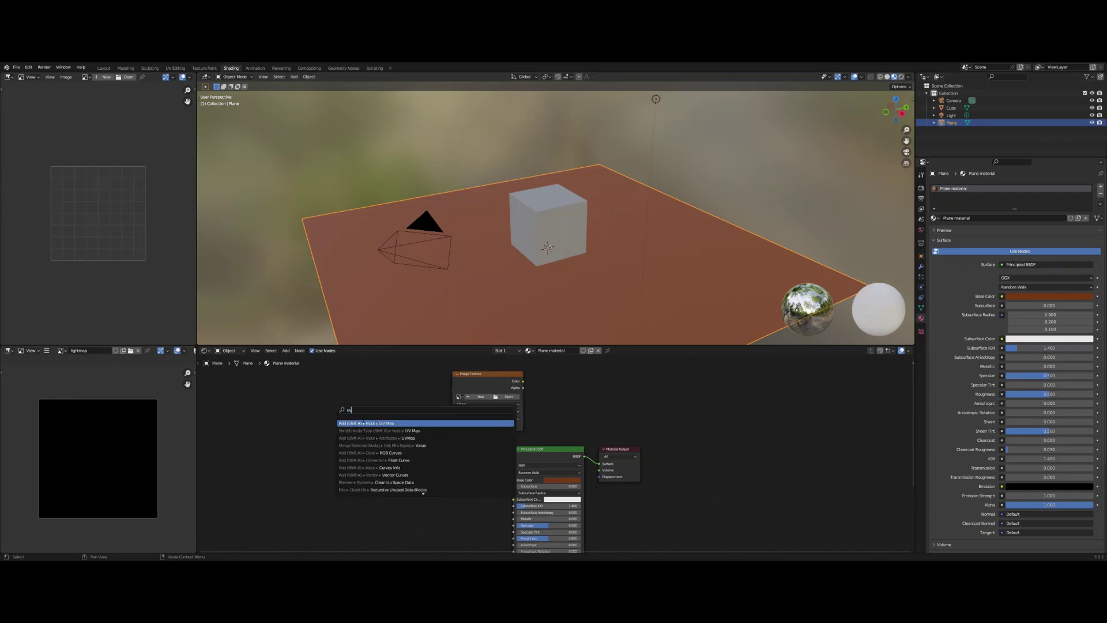
click(381, 423)
click(382, 414)
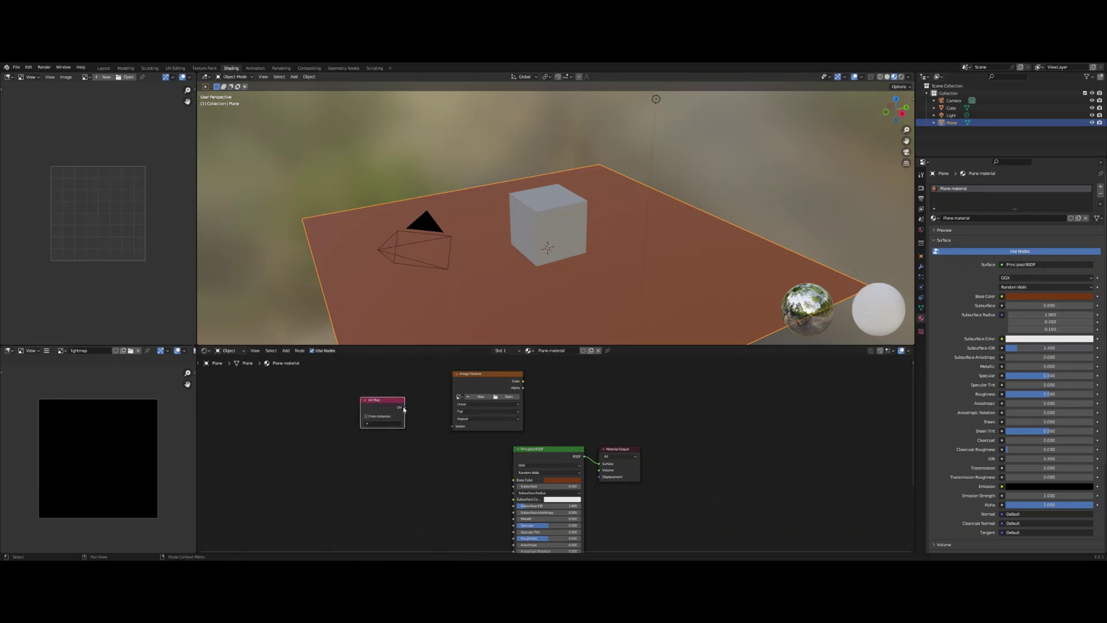
drag(404, 408, 452, 426)
Set the UV Map node to the lightmap layer and load the lightmap image into the texture node.
click(379, 422)
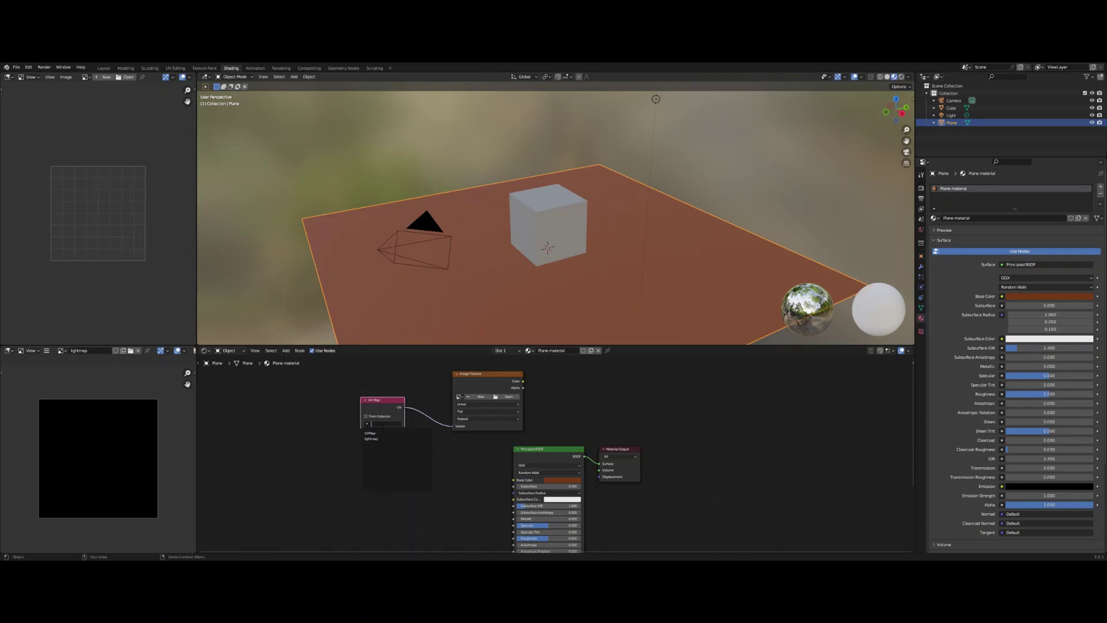
click(379, 439)
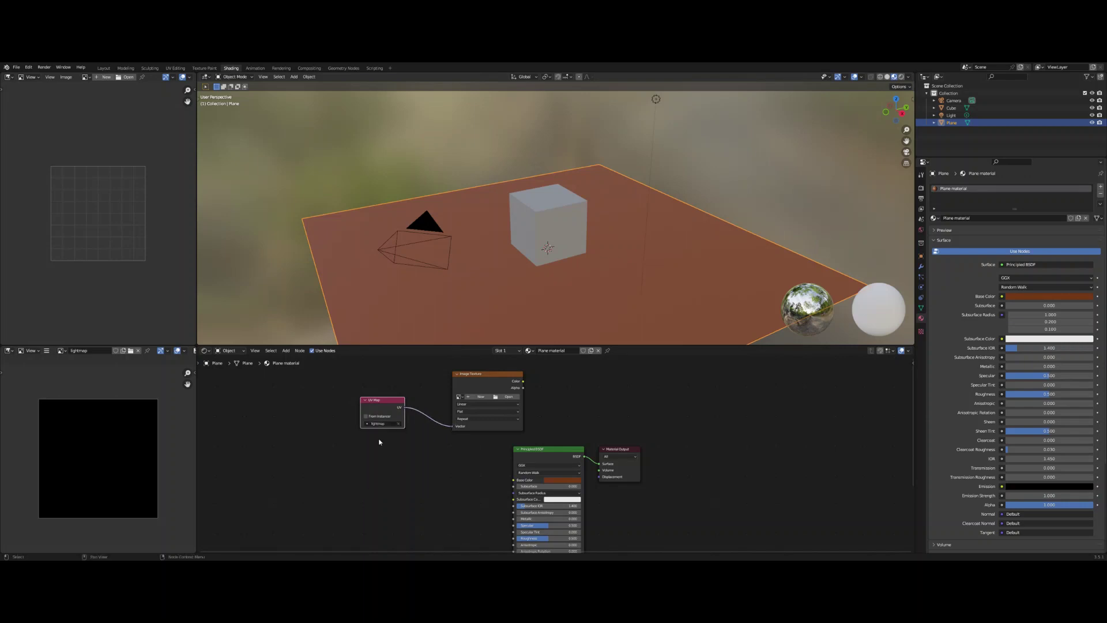
click(458, 396)
click(469, 407)
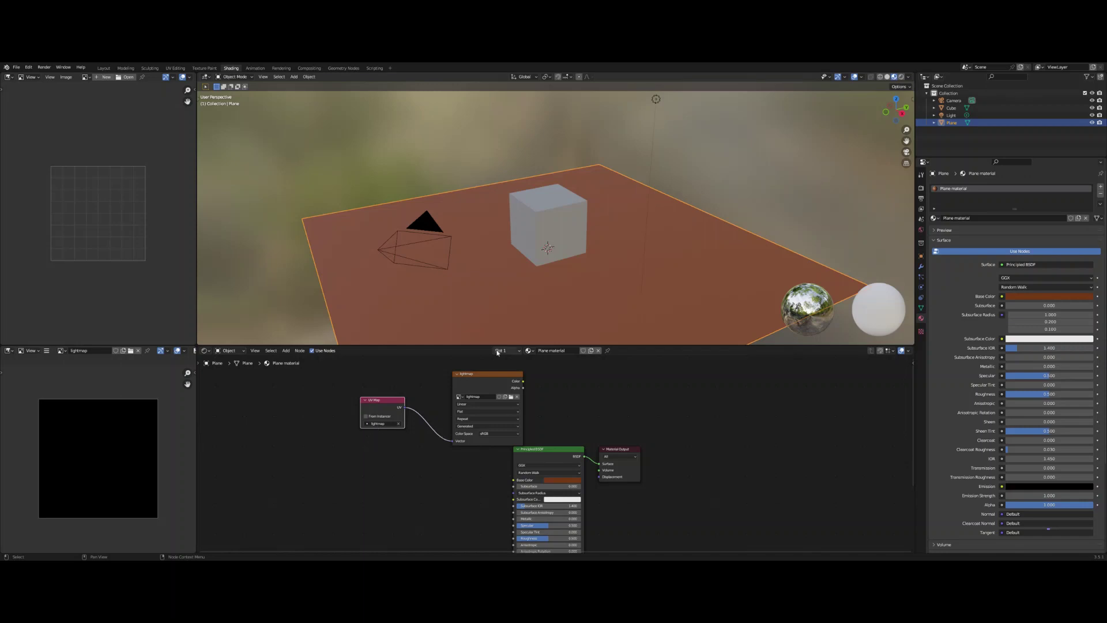
Select the Cube and add a UV Map node to its material.
click(536, 246)
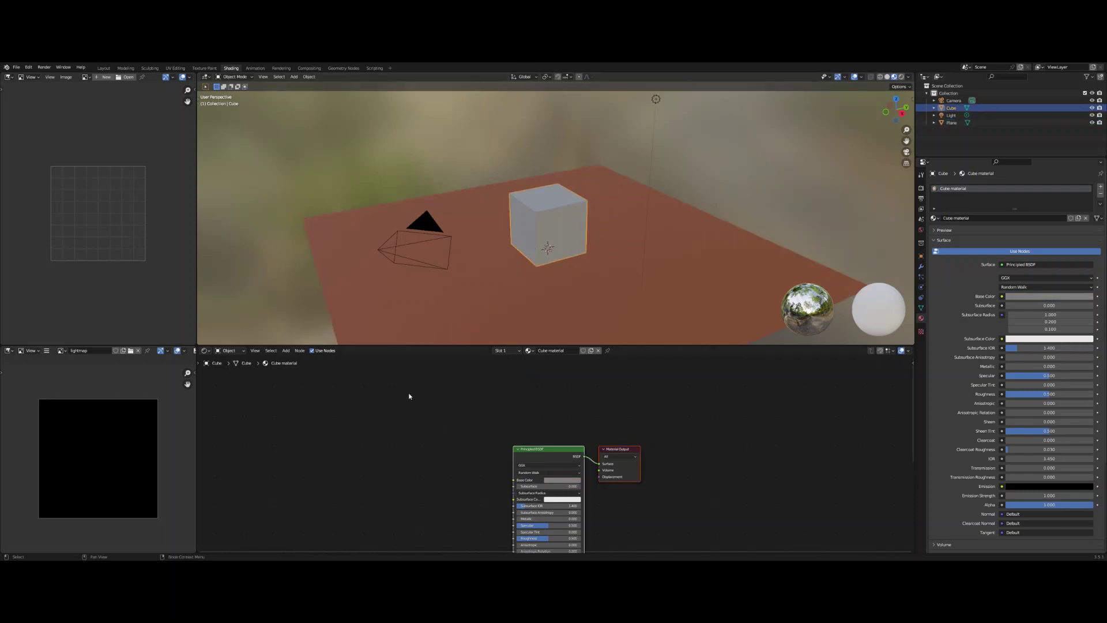
key(F3)
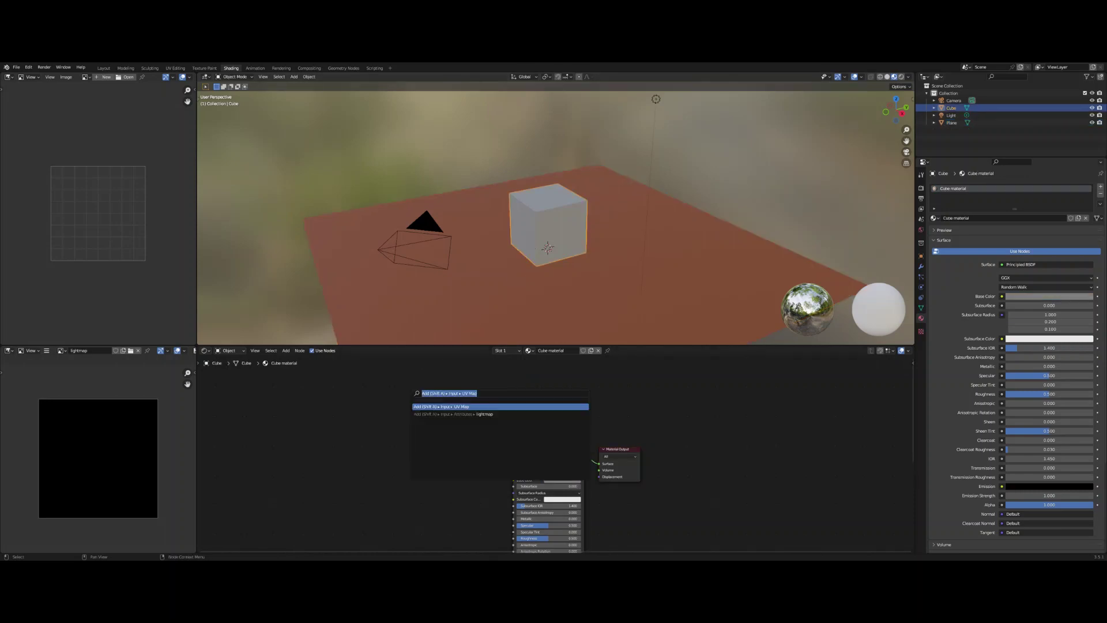
key(Return)
click(409, 396)
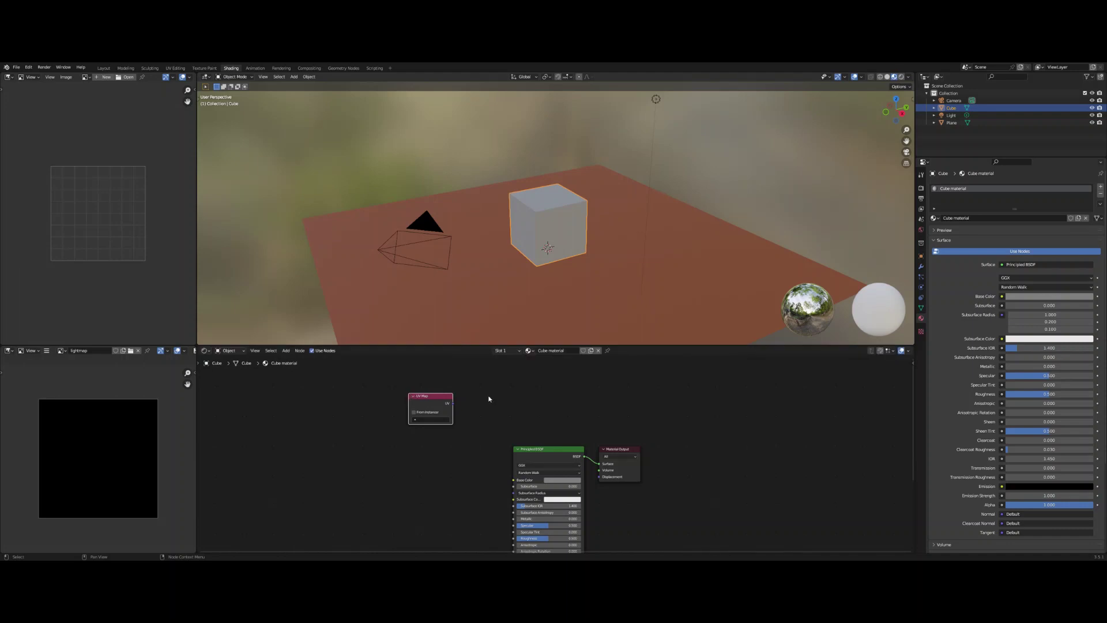
Add an Image Texture node to the Cube material above the shader.
key(F3)
text(image)
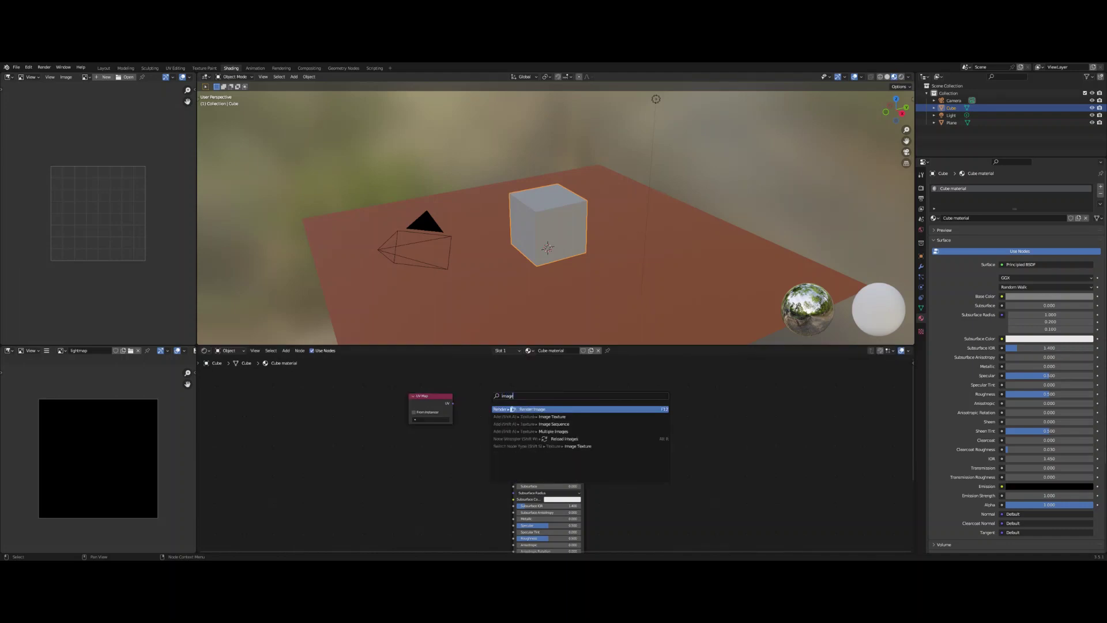
click(542, 417)
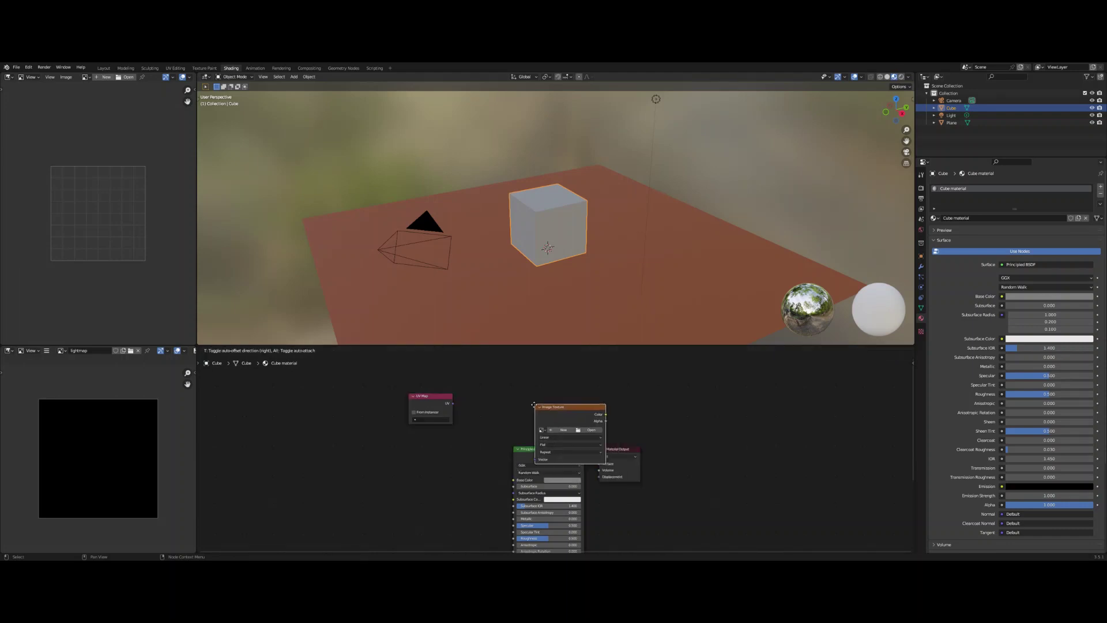
click(503, 372)
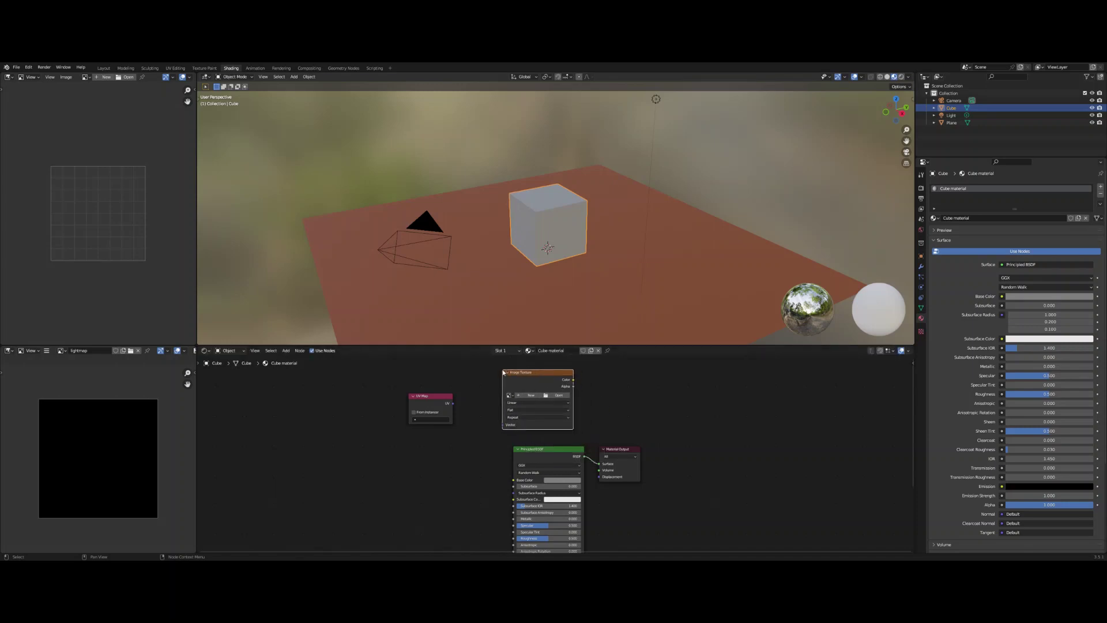
Set the UV Map node to lightmap, link it to Vector, and load the lightmap image.
click(423, 423)
click(432, 435)
drag(453, 403, 503, 424)
click(511, 397)
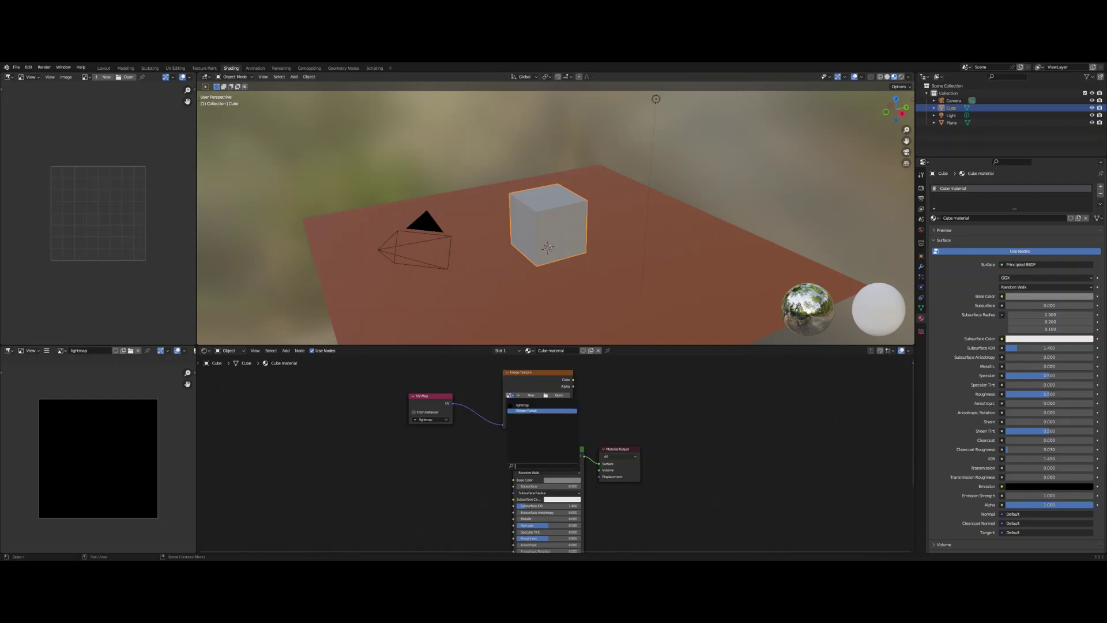
click(524, 407)
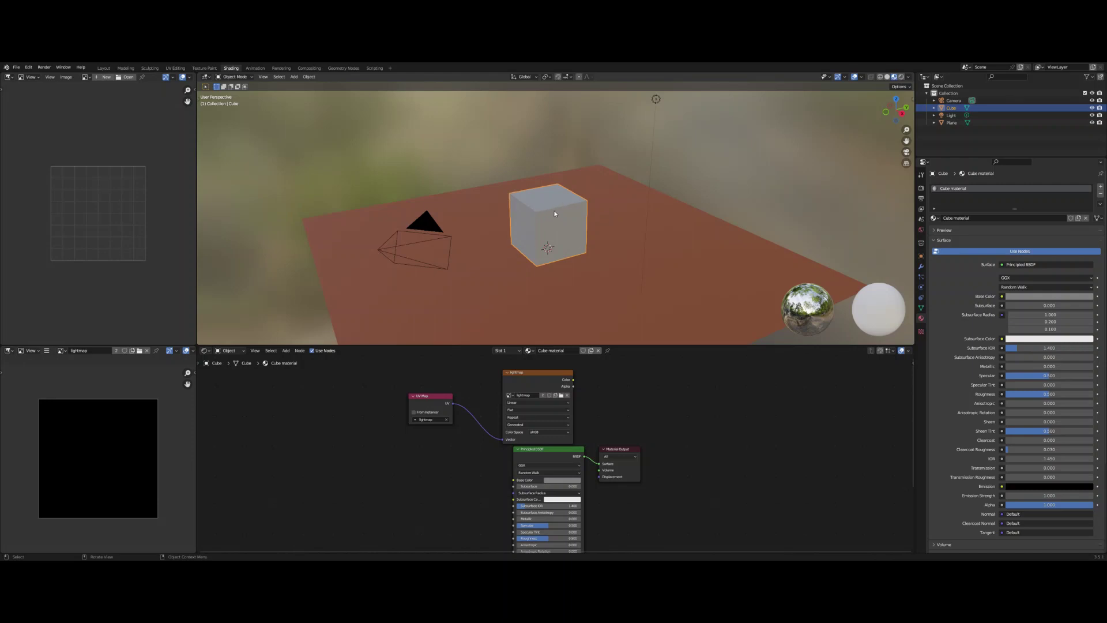
Make the lightmap Image Texture node active in the Cube material, then in the Plane's.
click(534, 372)
drag(539, 371, 540, 370)
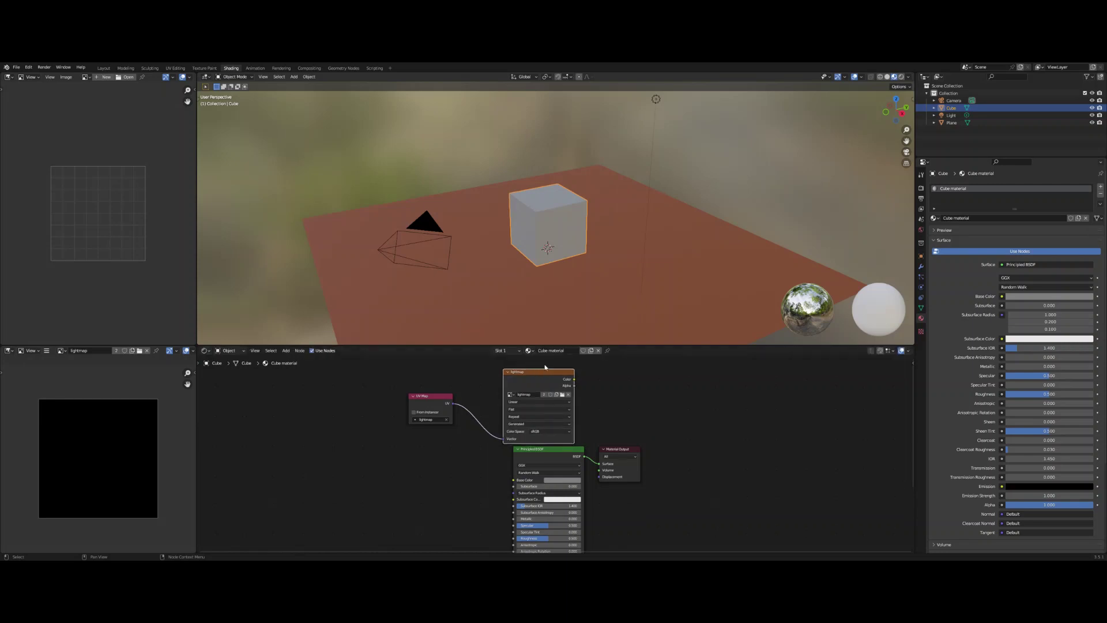
click(660, 267)
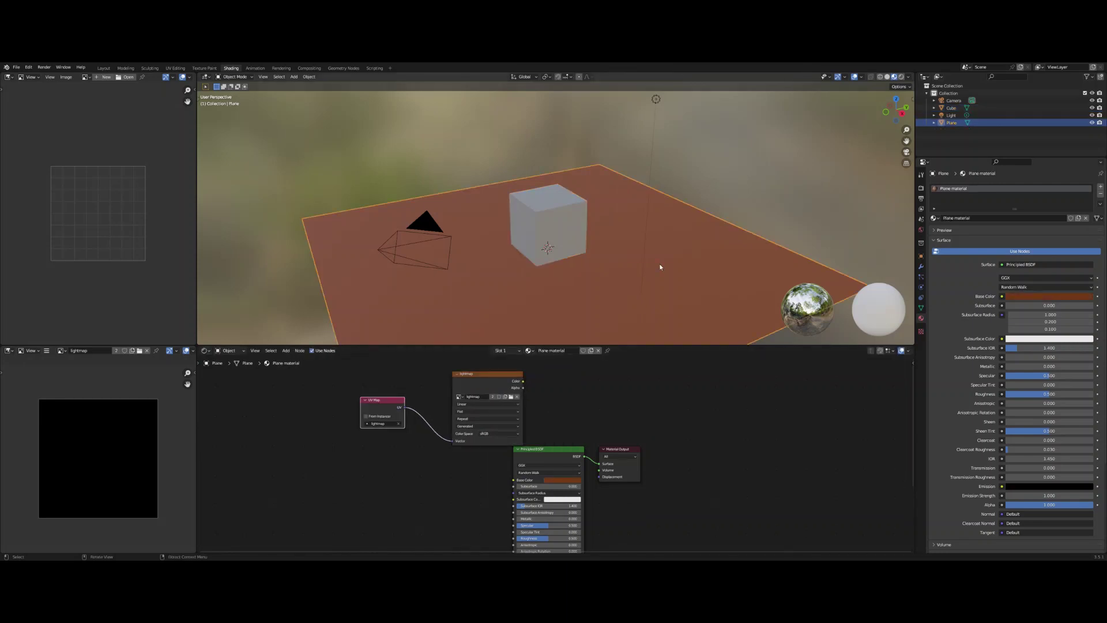
click(492, 375)
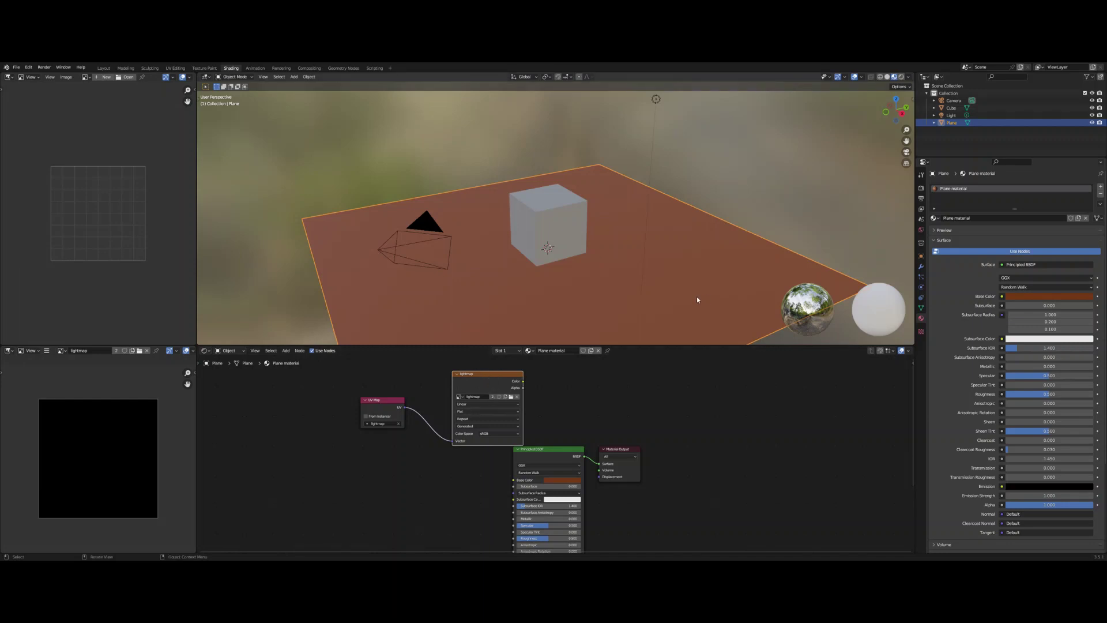
Set the Plane's lightmap UV map as the active render UV layer, then select the Cube.
click(921, 309)
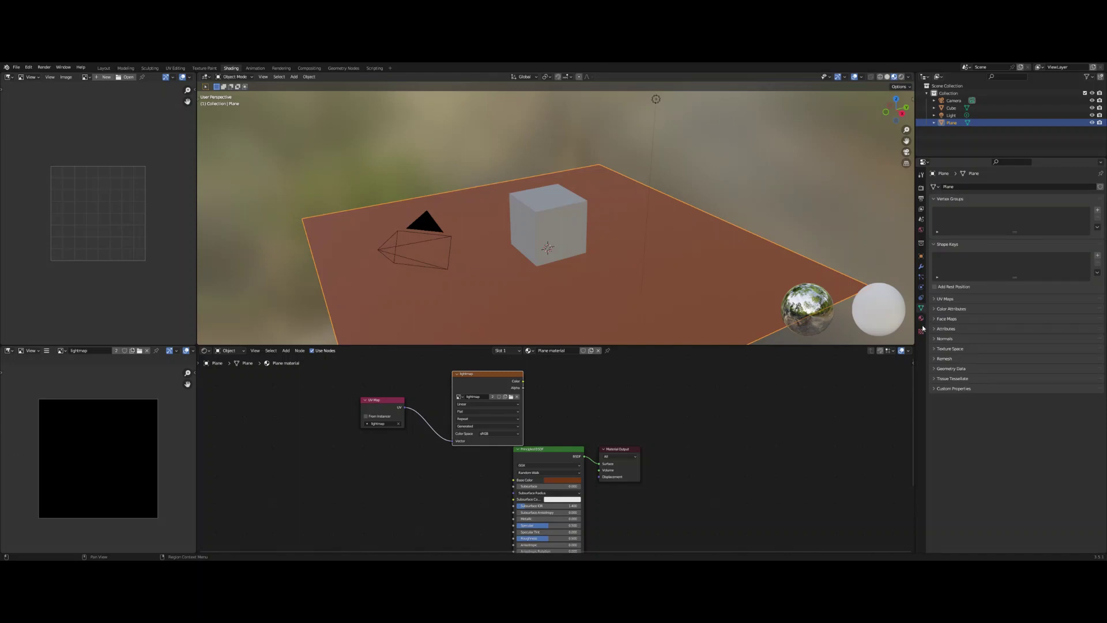
click(945, 298)
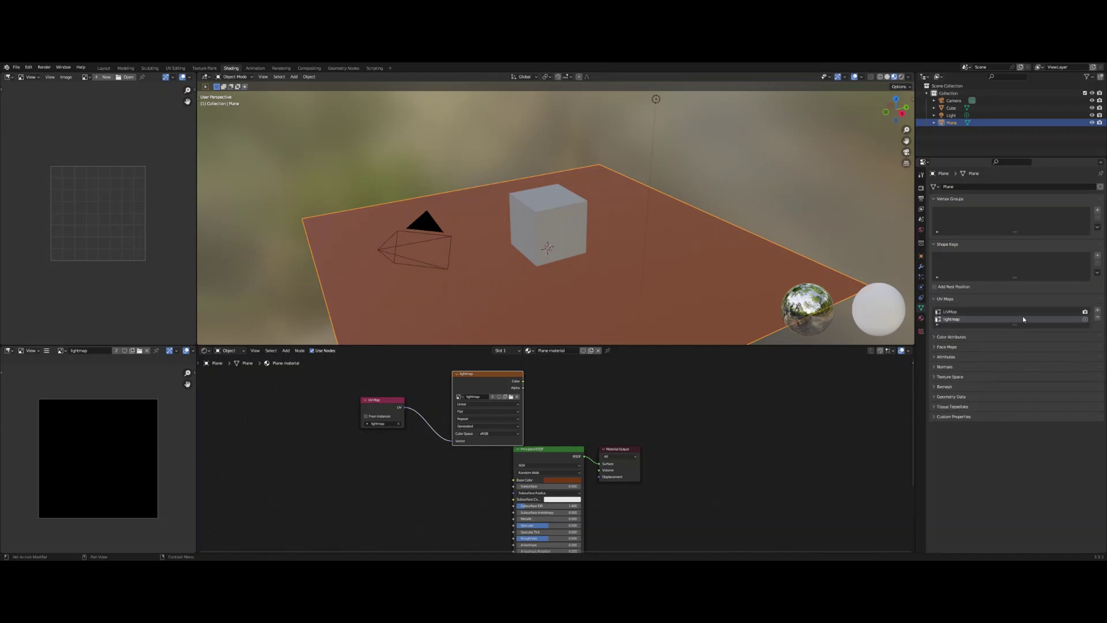
click(1086, 319)
click(559, 215)
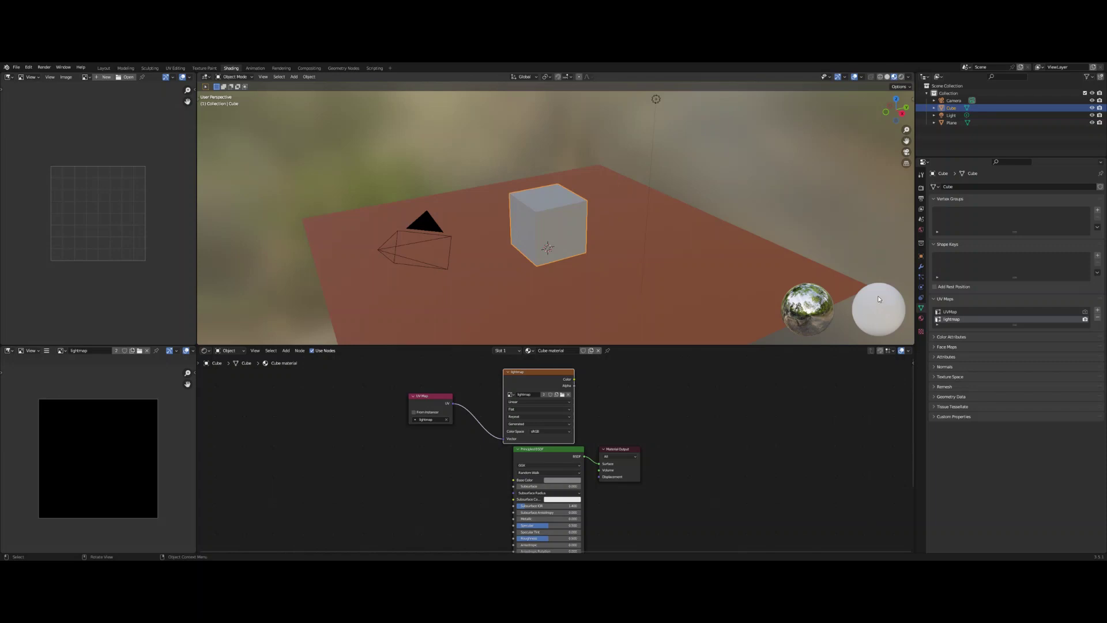
Switch the render engine to Cycles and set render Max Samples to 20.
click(921, 189)
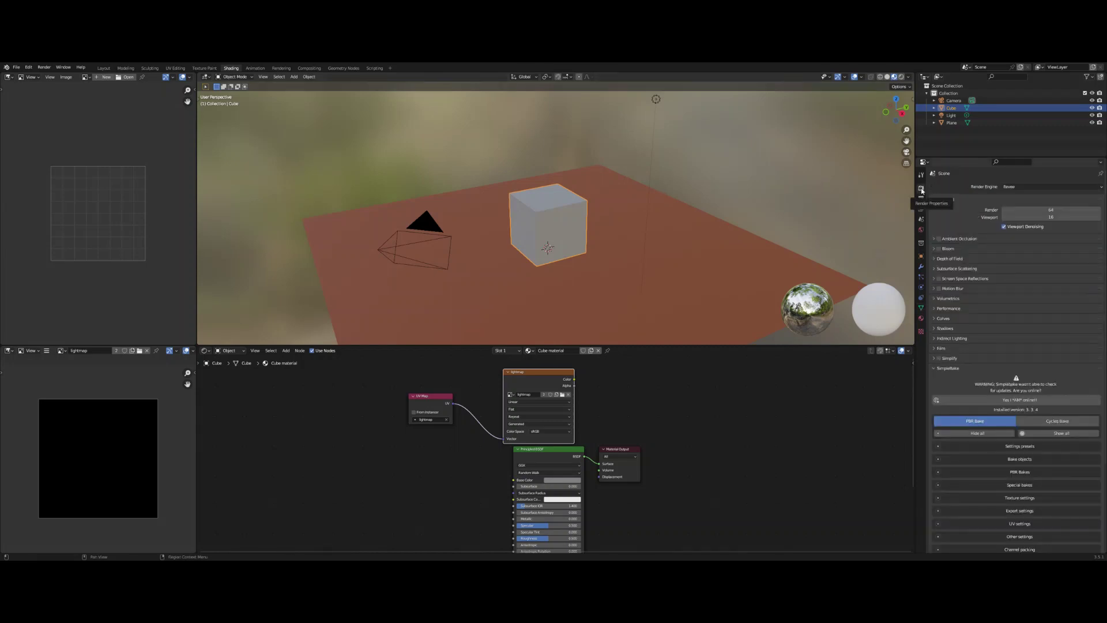
click(1011, 187)
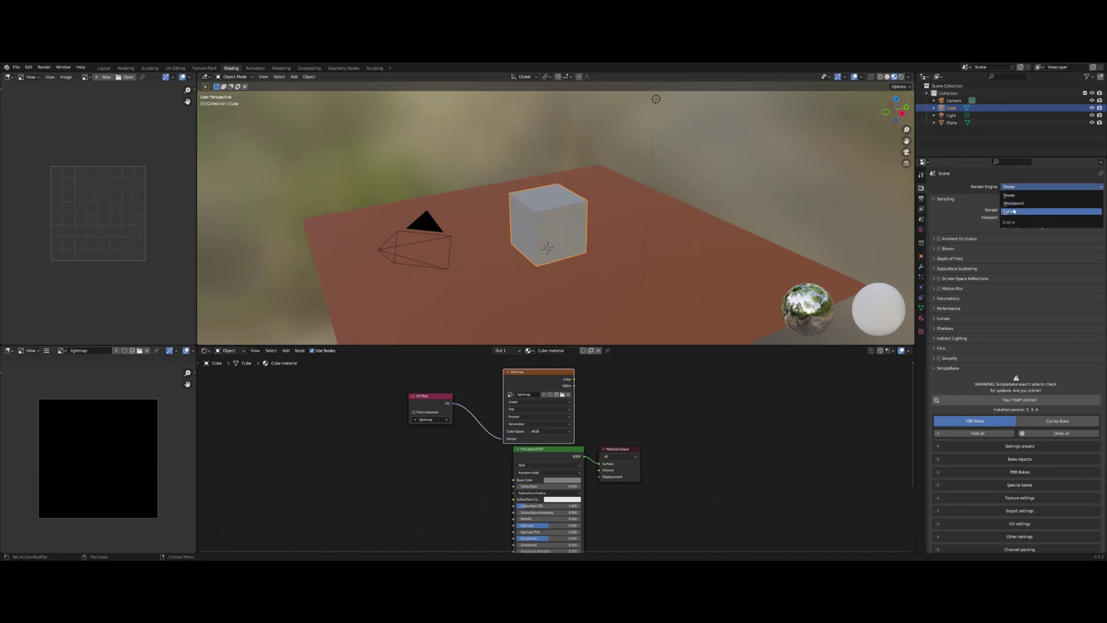
click(1013, 212)
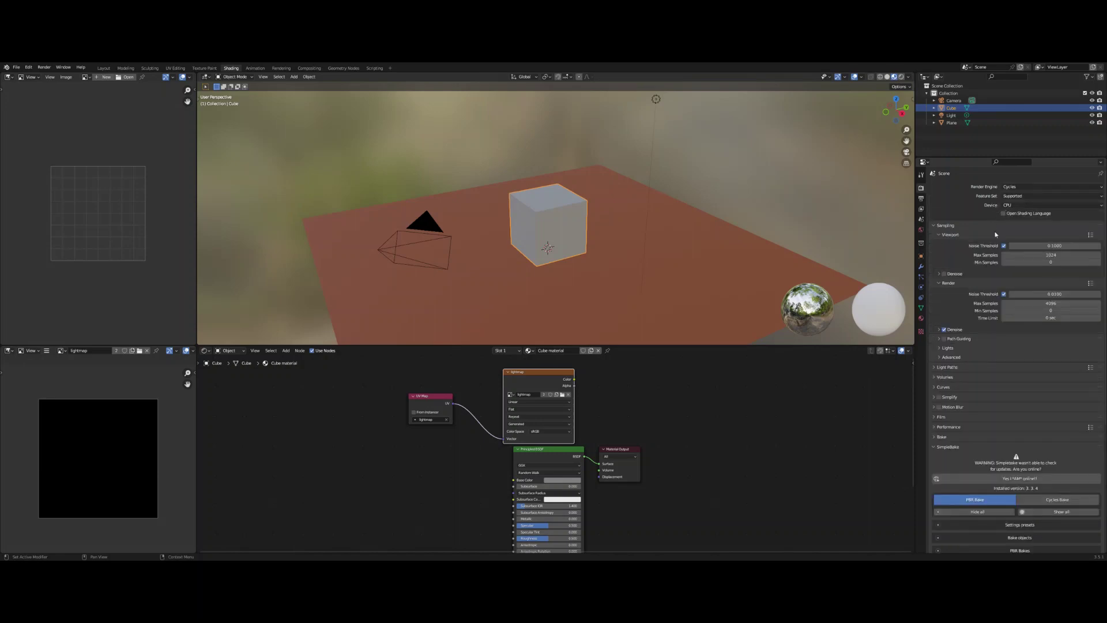
click(1038, 303)
text(20)
key(Return)
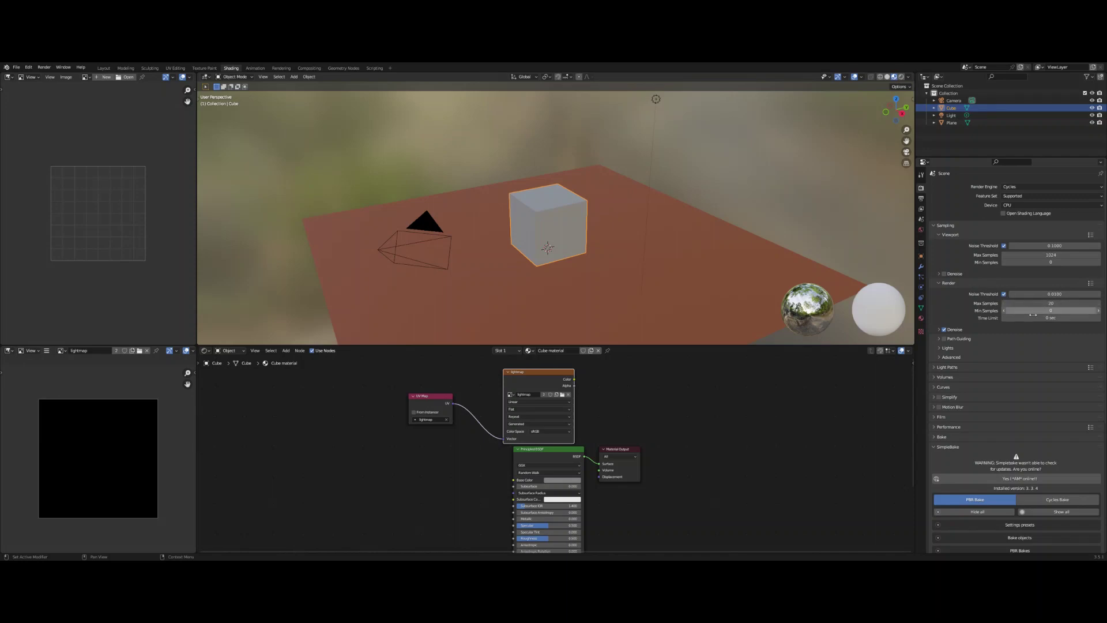
Set Bake Type to Diffuse with the Color contribution off, then select the Plane.
click(933, 437)
scroll(936, 430, down, 5)
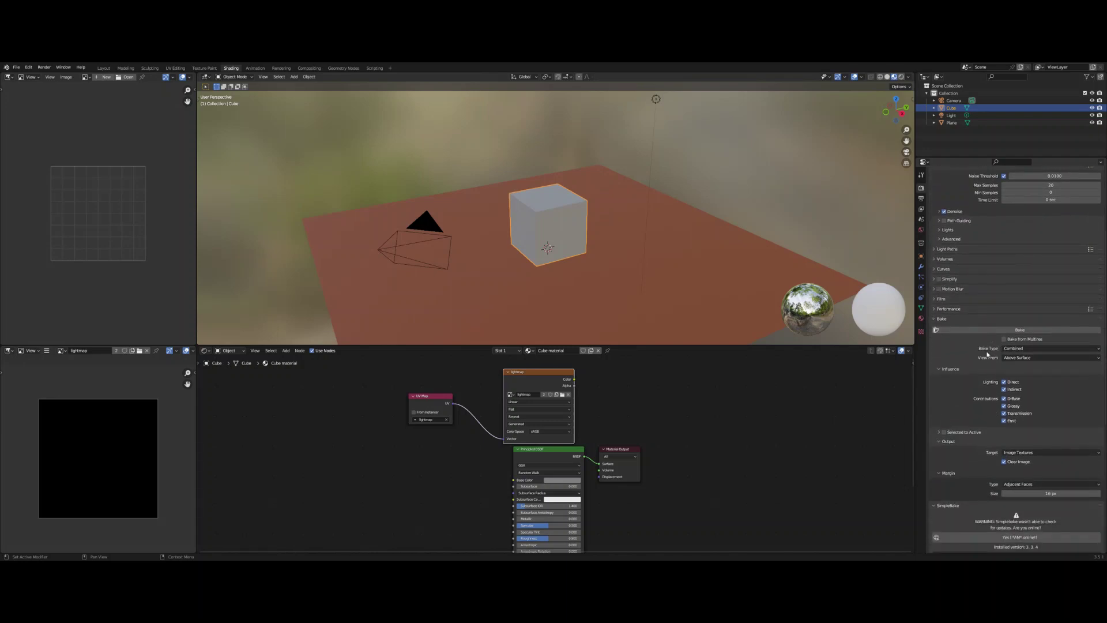
click(1018, 349)
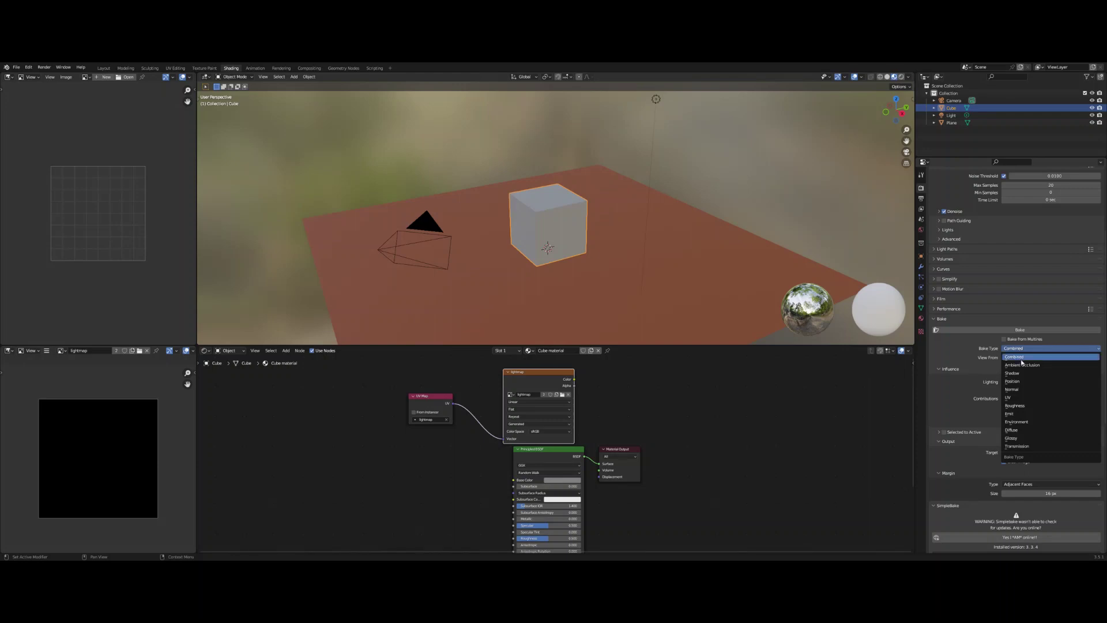
click(1015, 429)
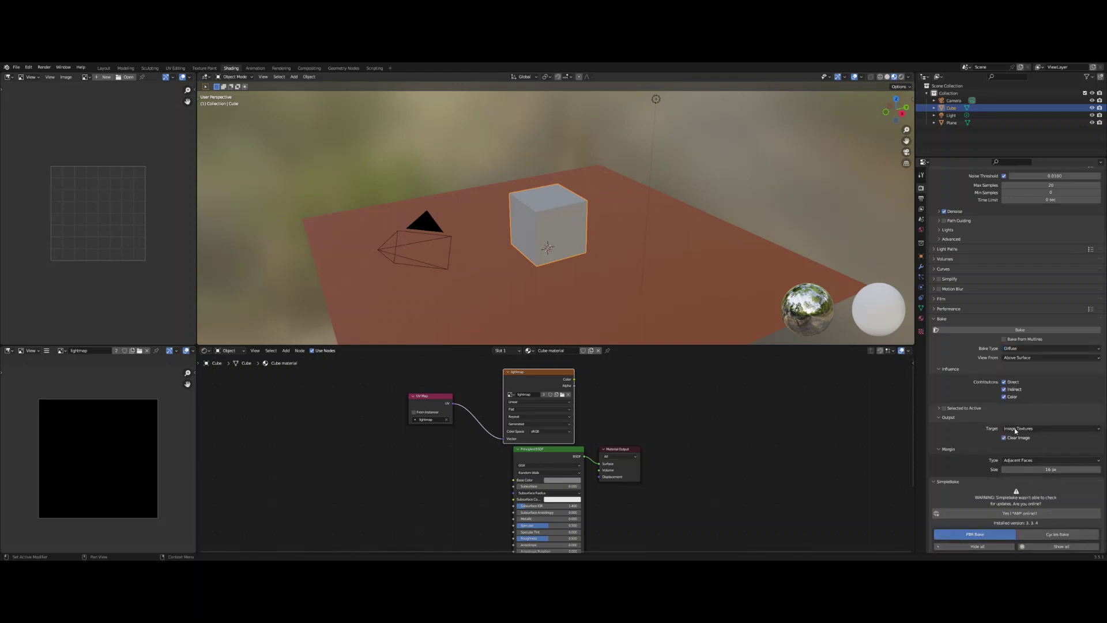
click(1004, 397)
click(681, 243)
Add the Cube to the selection with the Plane and bake the lightmap.
shift+click(567, 229)
click(991, 330)
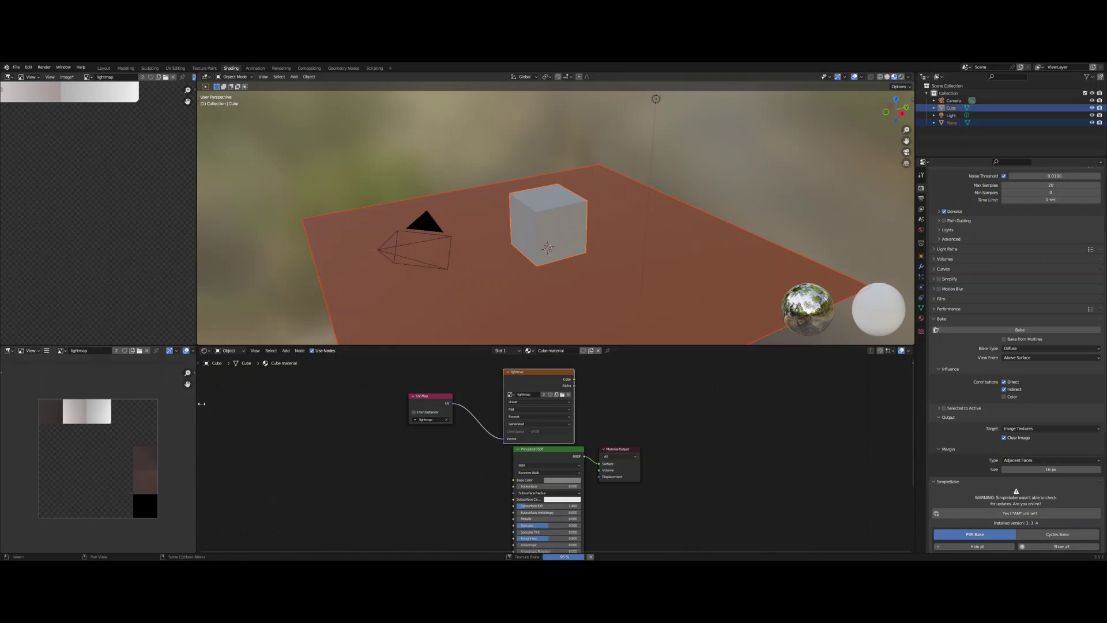
drag(196, 407, 237, 404)
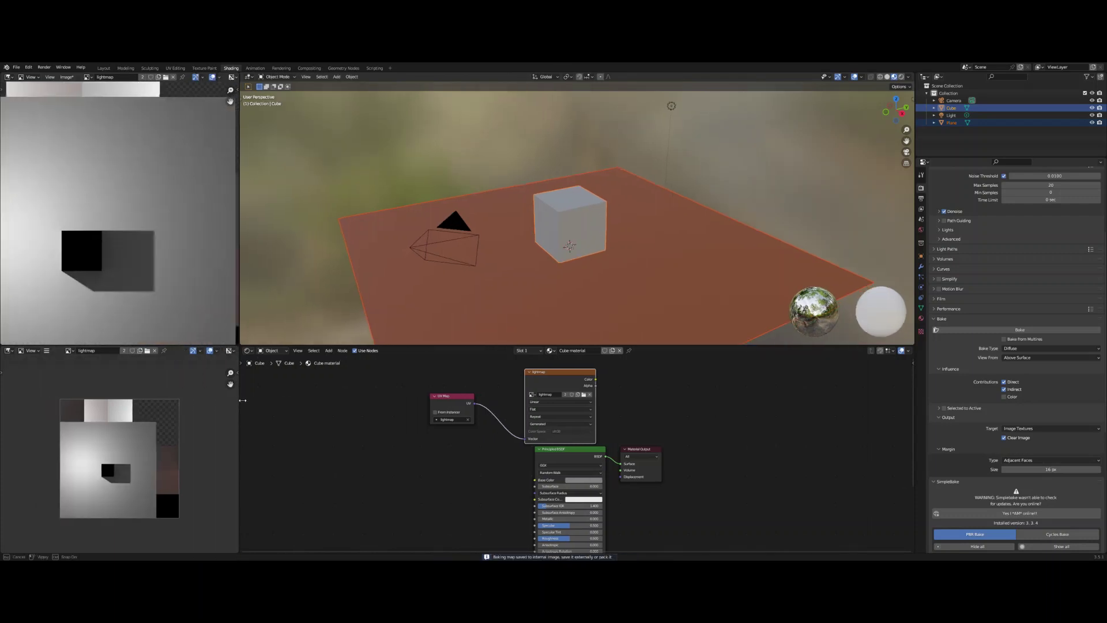
scroll(116, 221, down, 3)
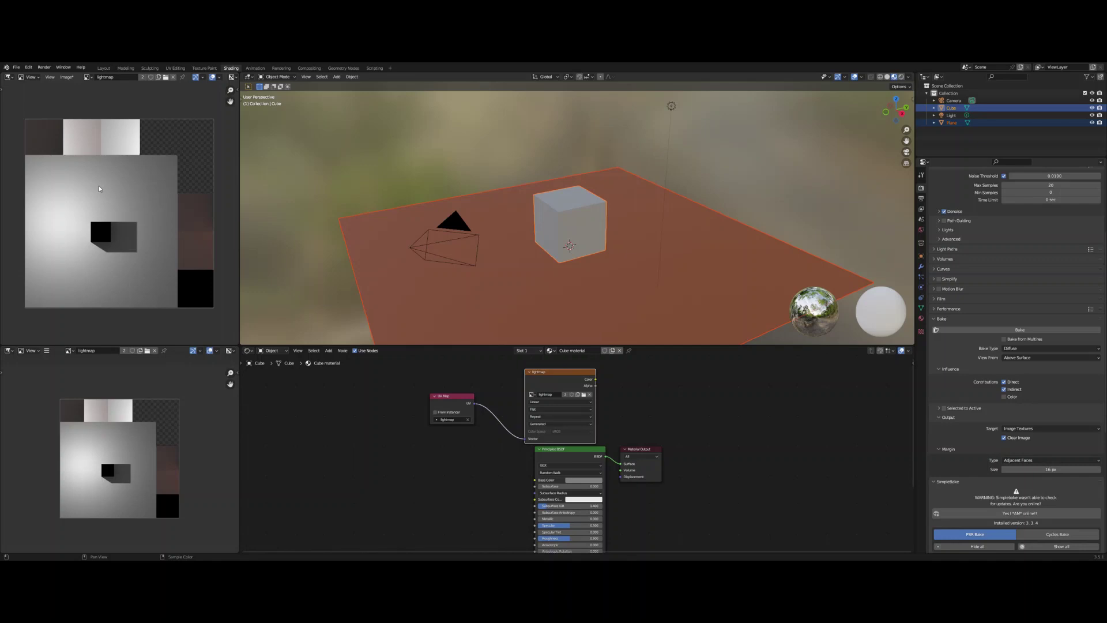
click(65, 78)
Switch to Layout with Rendered viewport shading and expand Color Management in Render properties.
click(100, 69)
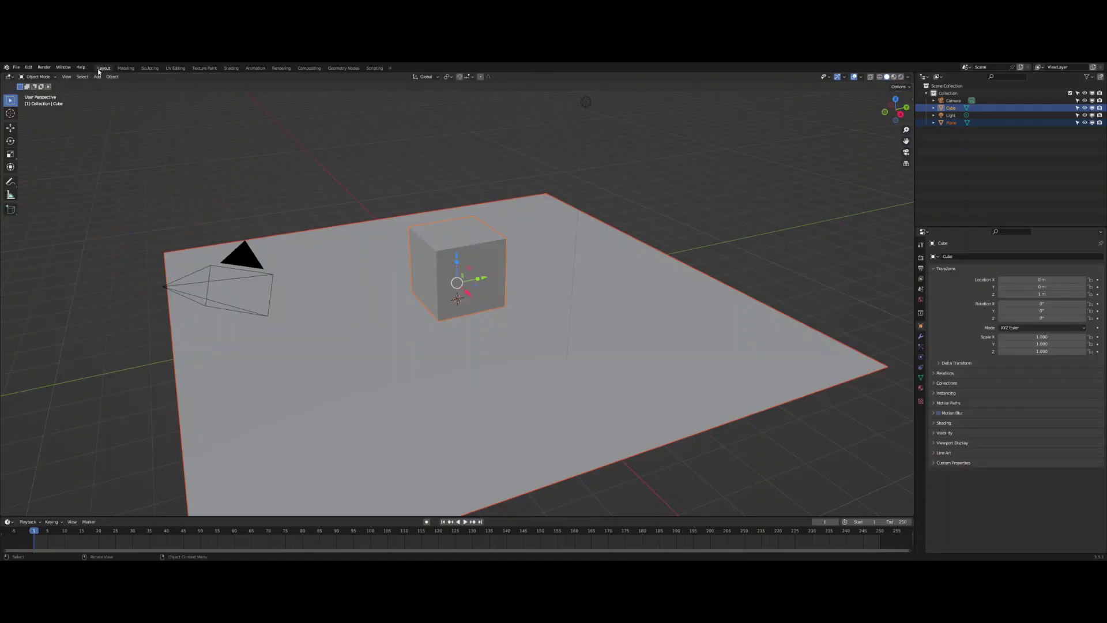
click(902, 77)
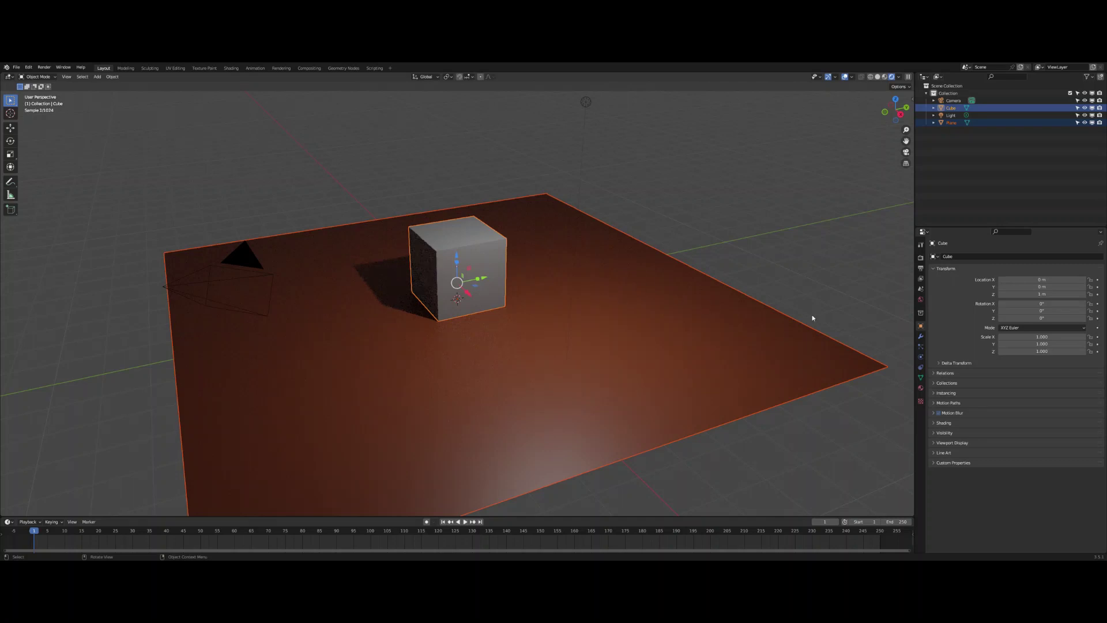
click(921, 259)
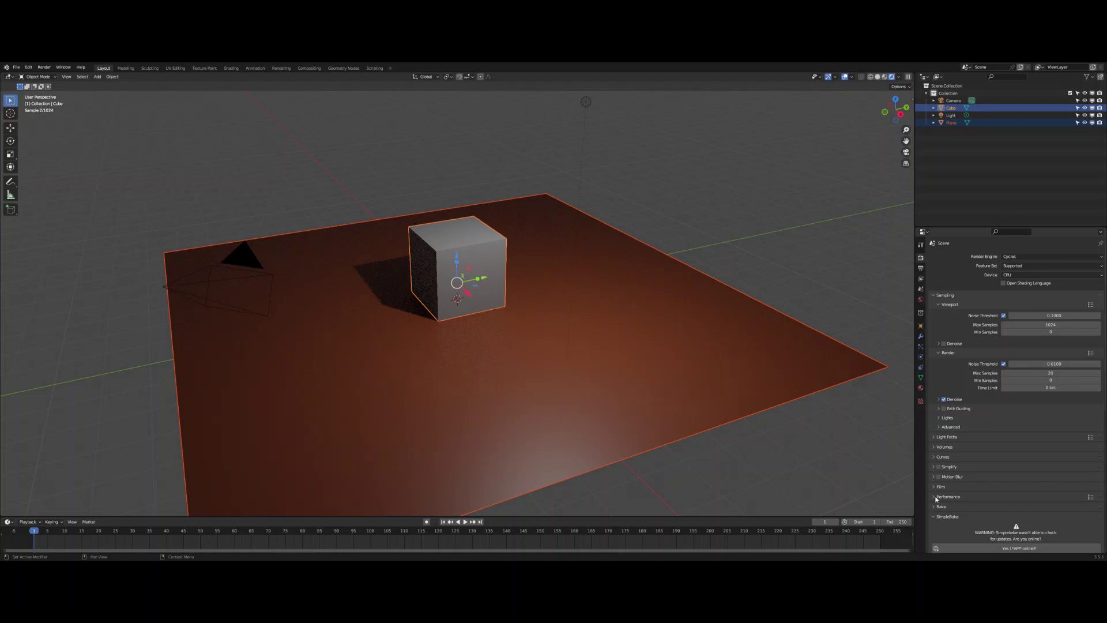
scroll(938, 493, down, 10)
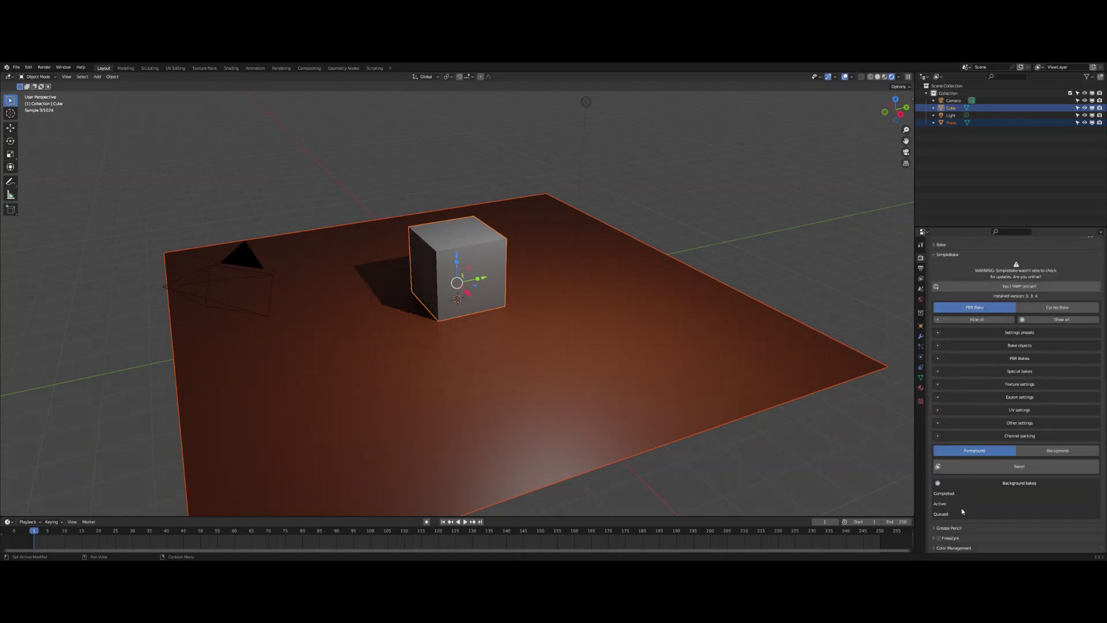
click(933, 547)
scroll(974, 536, down, 3)
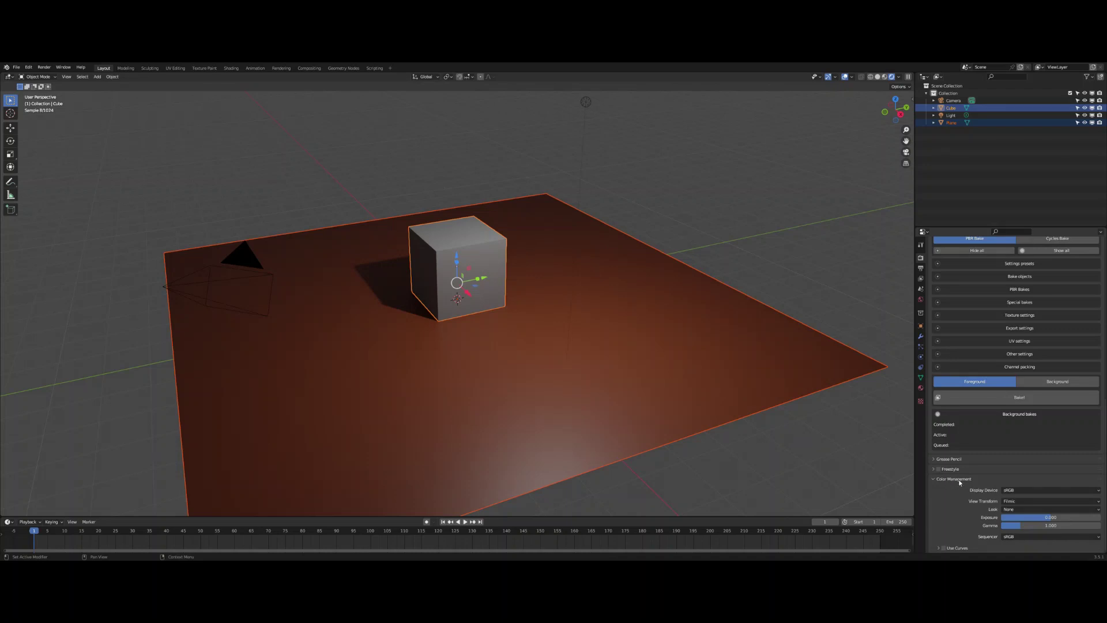
Try Very Low and Very High Contrast looks, reset Look to None, and raise Gamma to about 1.96.
click(1022, 510)
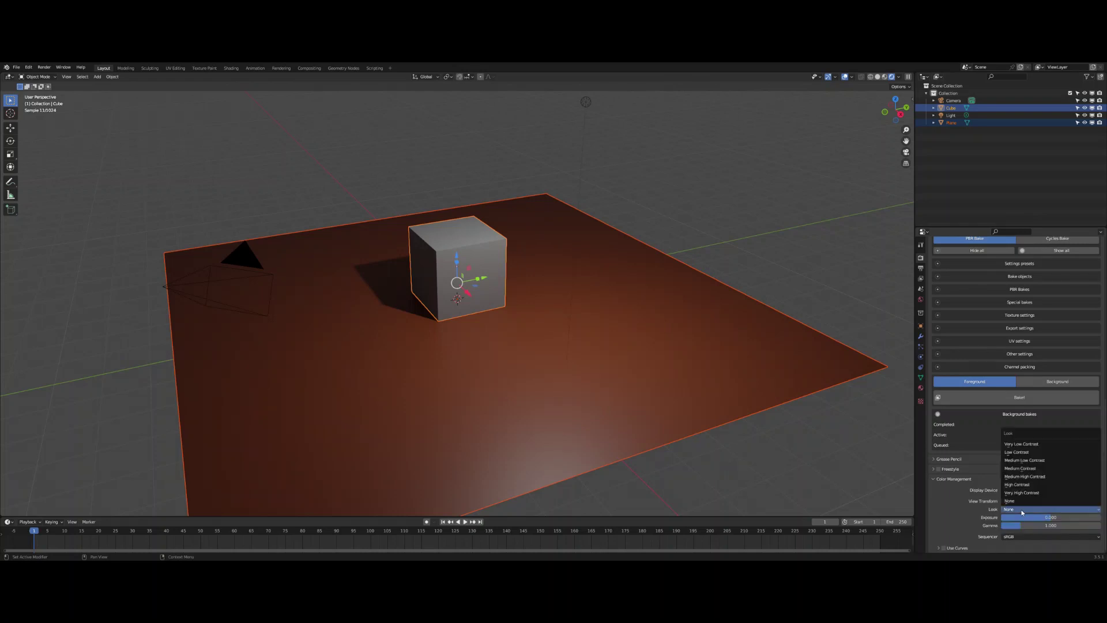
click(1031, 444)
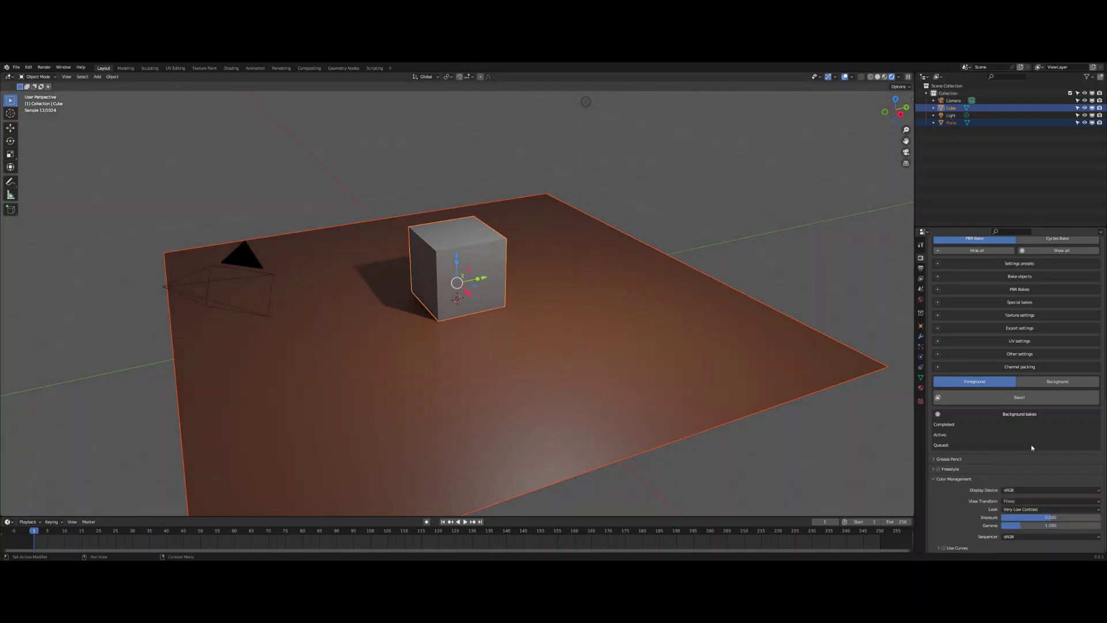
click(1020, 511)
click(1021, 493)
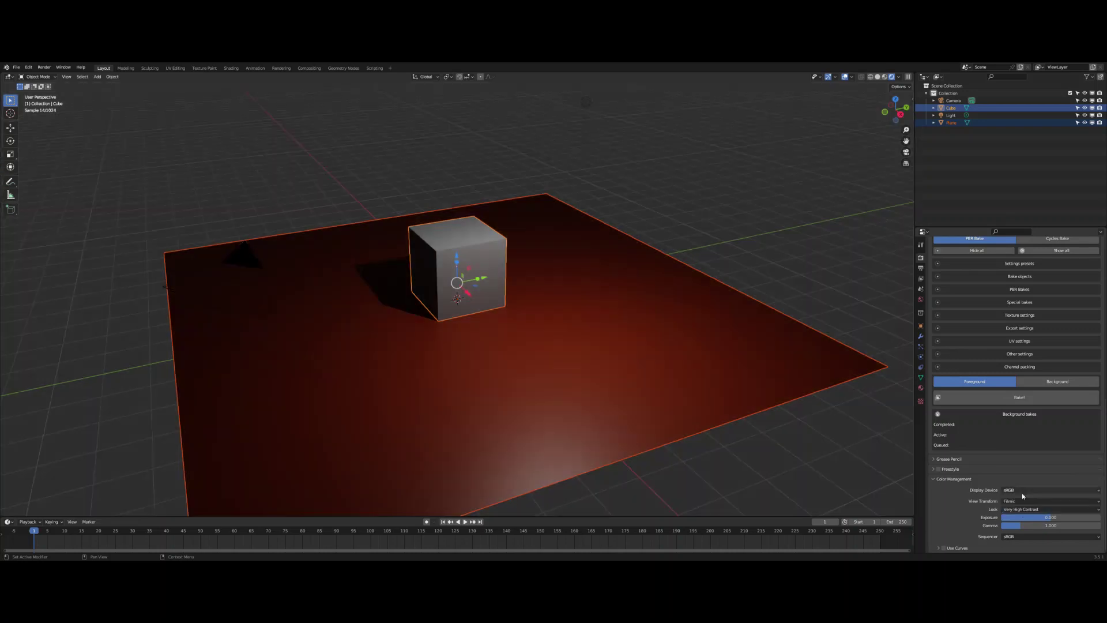
click(1012, 509)
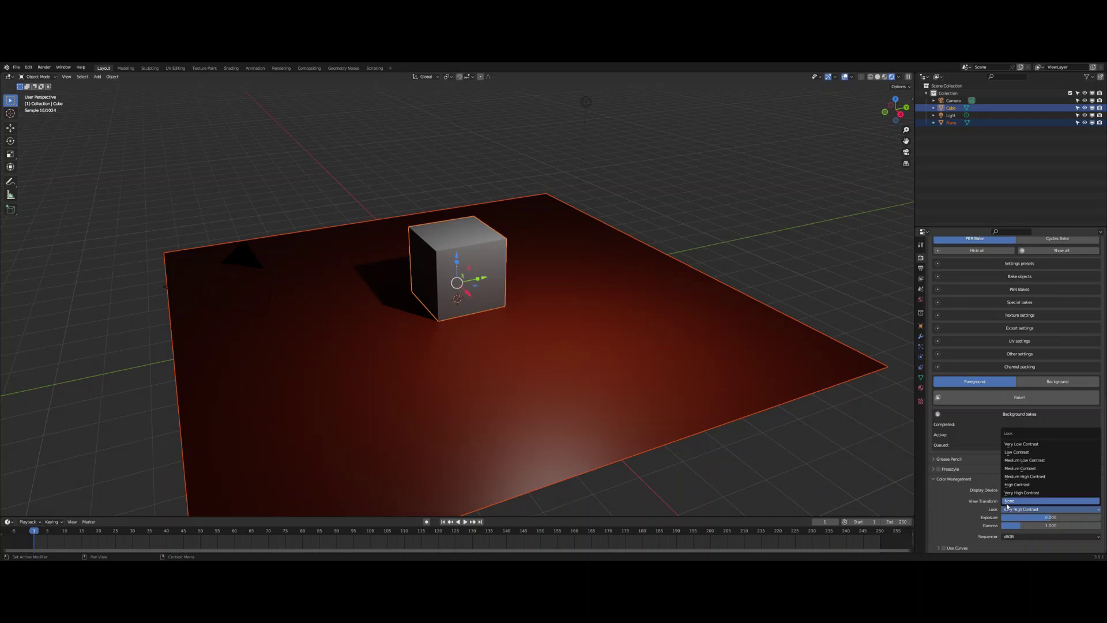
click(1012, 501)
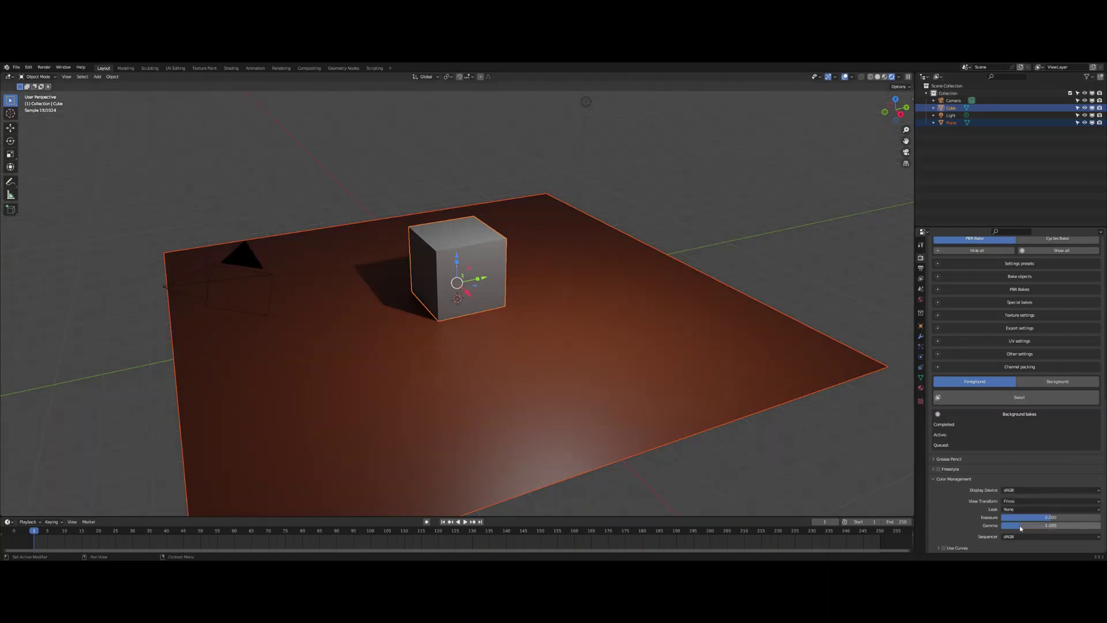
drag(1020, 528, 1042, 528)
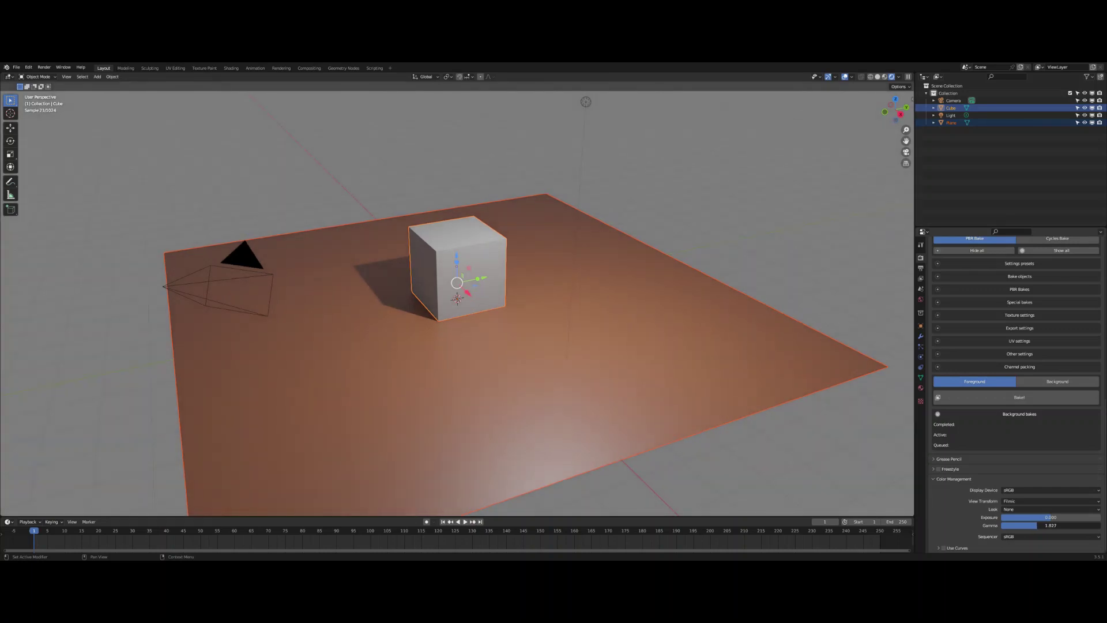
mouse_move(1043, 528)
mouse_down()
mouse_move(1052, 528)
mouse_move(1041, 527)
mouse_up()
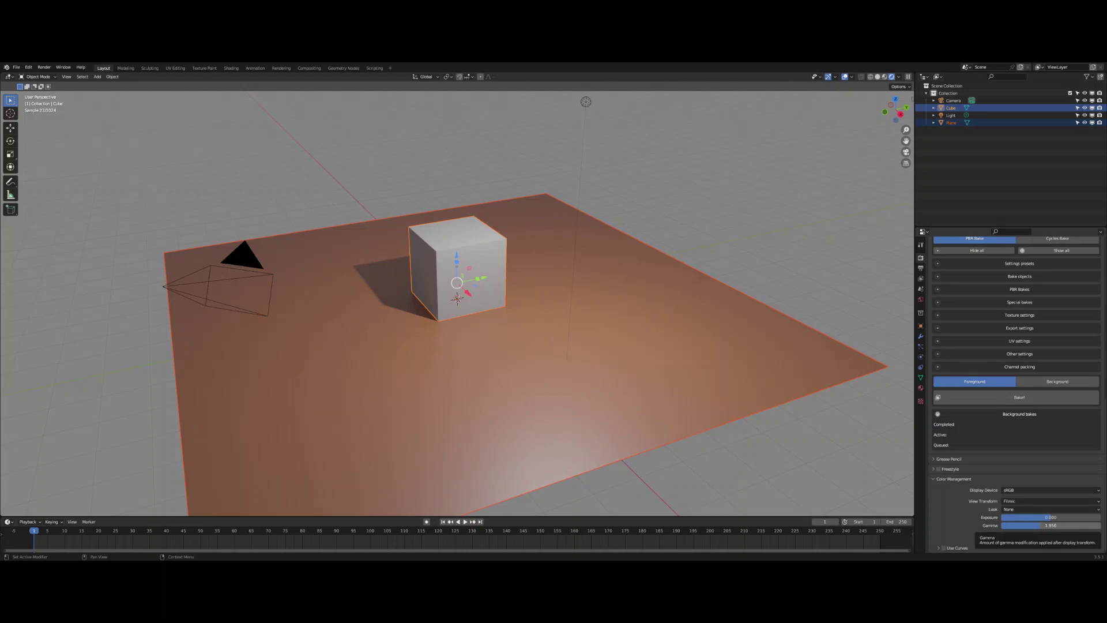
Reset the Gamma value back to 1 to restore the darker render.
click(1056, 527)
text(1)
key(Return)
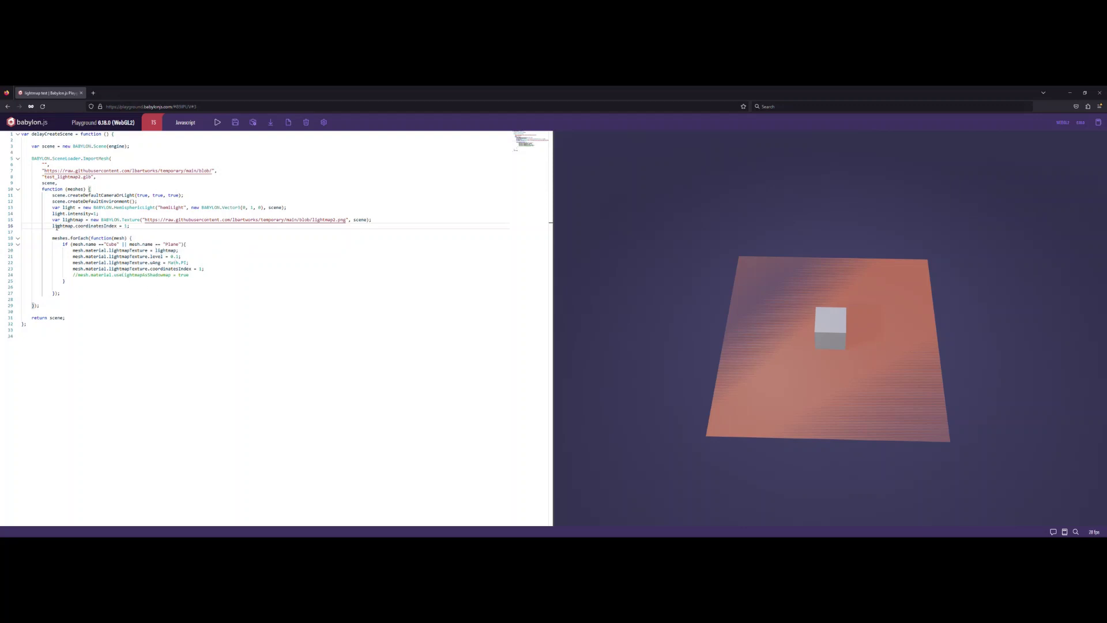
Select line 16, which sets the lightmap coordinates index, and place the cursor at its end.
drag(52, 225, 131, 226)
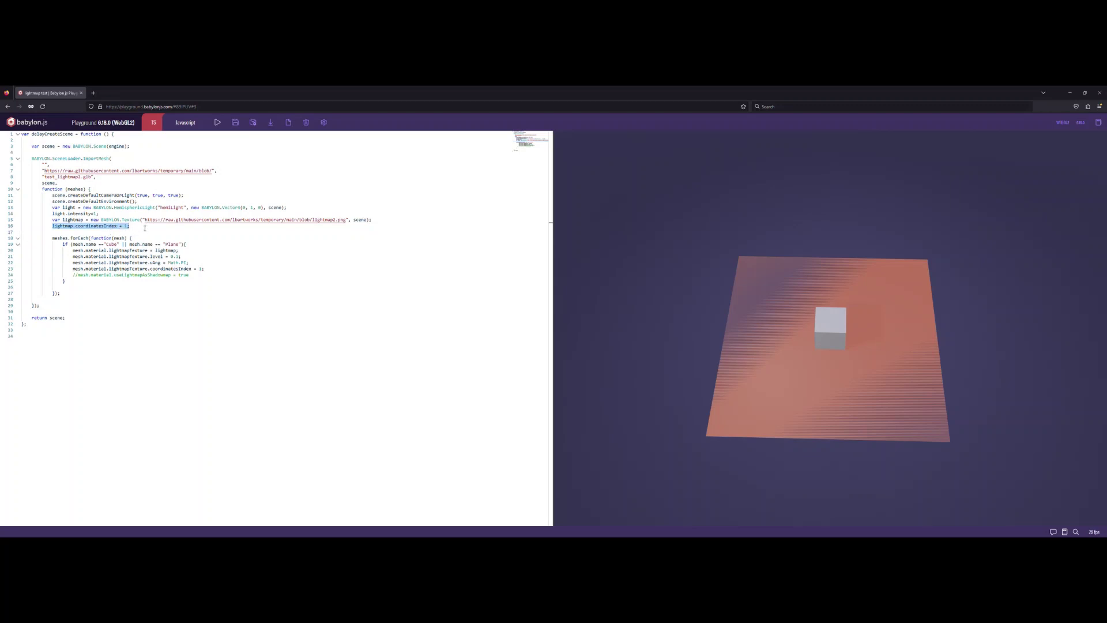
click(144, 228)
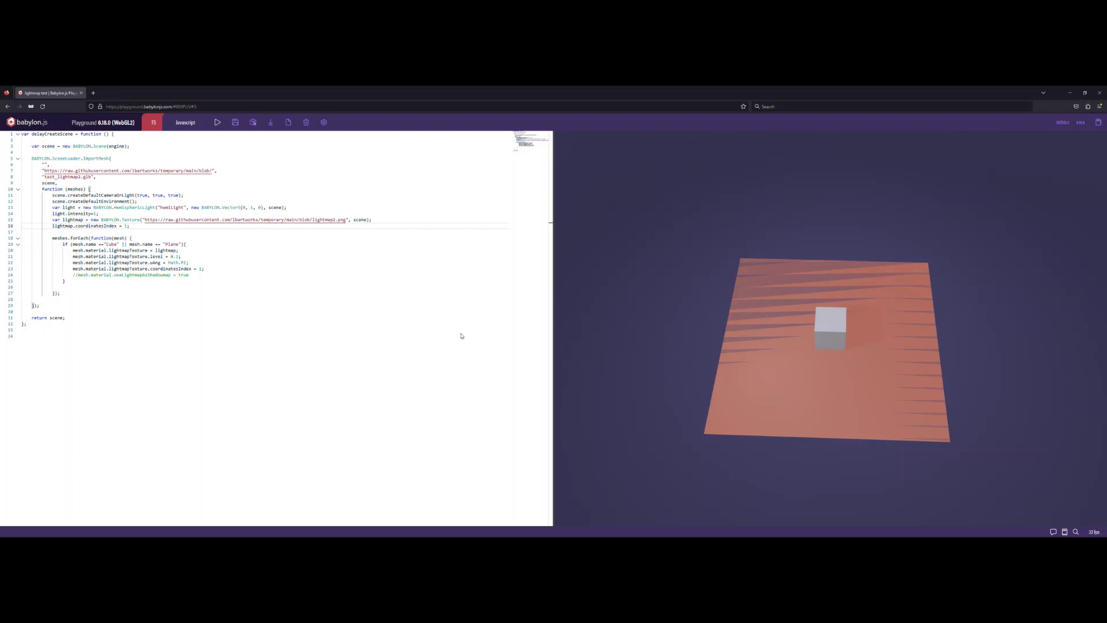
Uncomment the mesh.material.useLightmapAsShadowmap = true line on line 24.
click(75, 275)
key(Delete)
key(Delete)
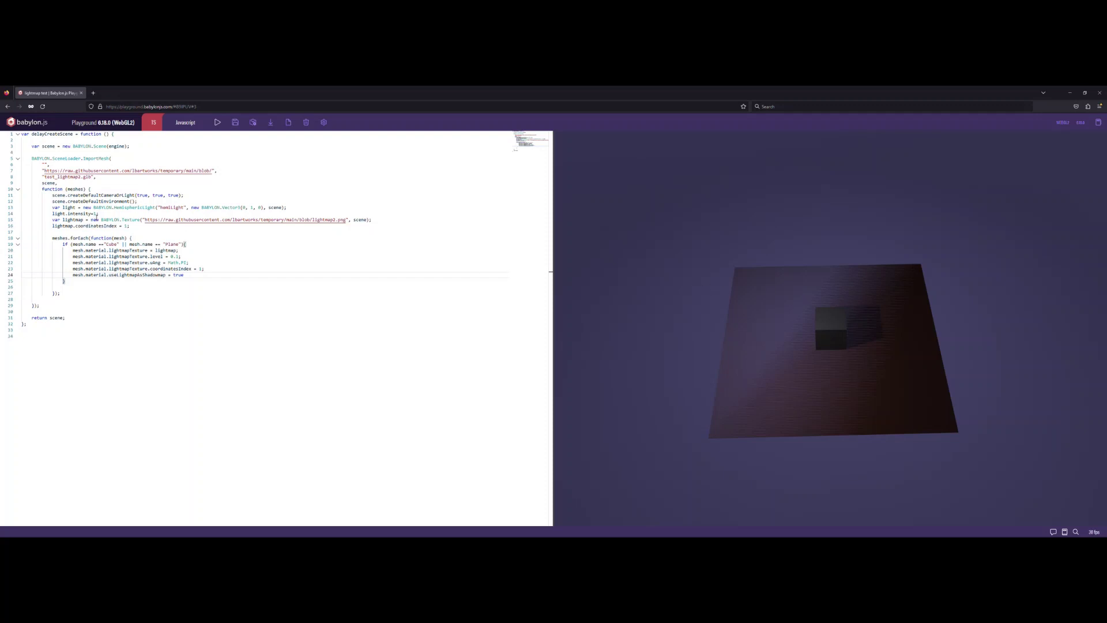
Change light.intensity to 30 and rerun the scene.
click(94, 214)
text(30)
click(217, 124)
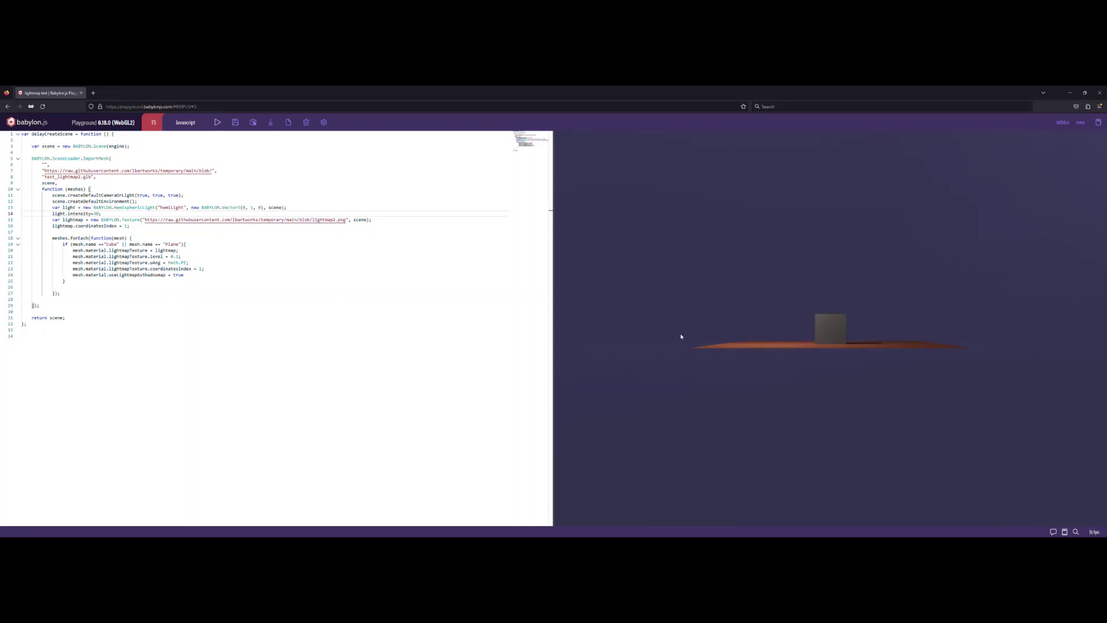
Orbit the camera to inspect the bright cube's soft shadow on the reddish plane.
mouse_move(681, 336)
mouse_down()
mouse_move(690, 368)
mouse_move(699, 364)
mouse_up()
drag(800, 360, 803, 361)
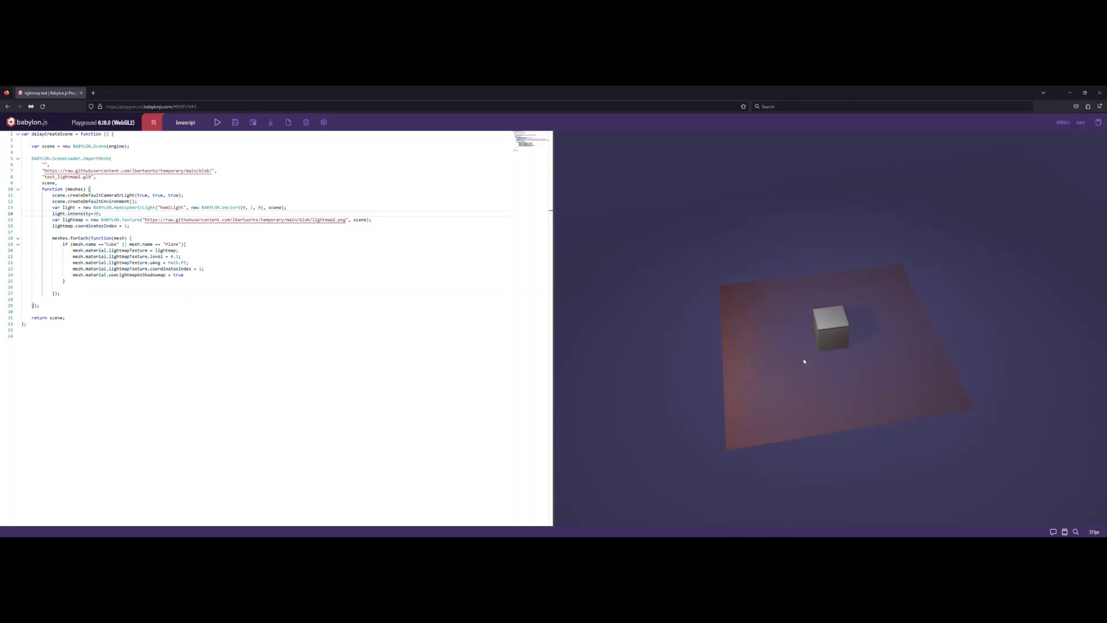
drag(685, 342, 687, 329)
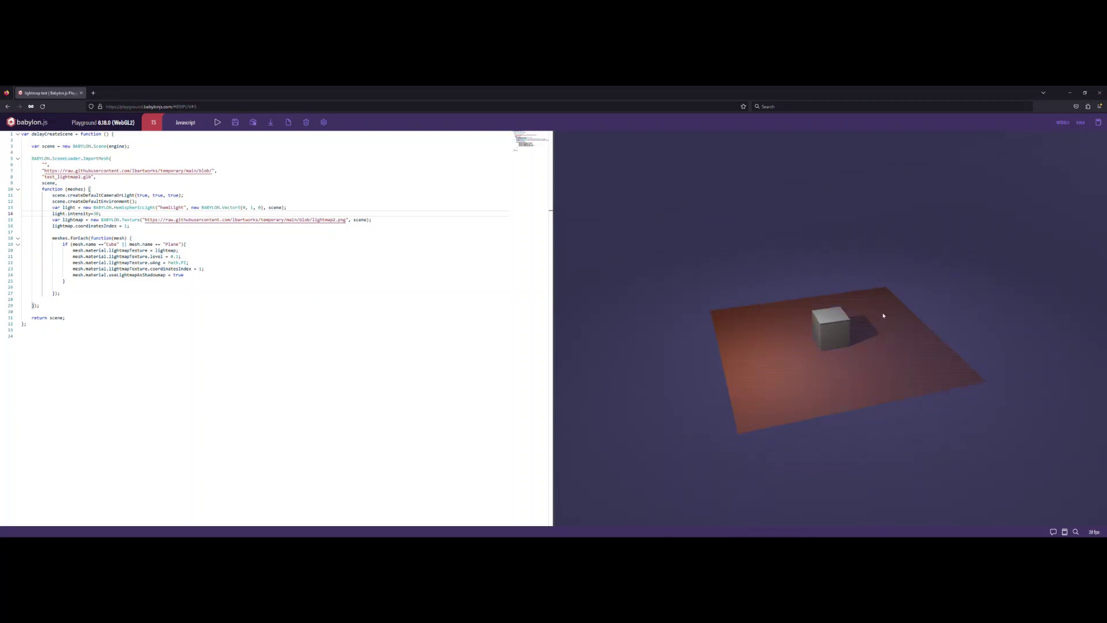